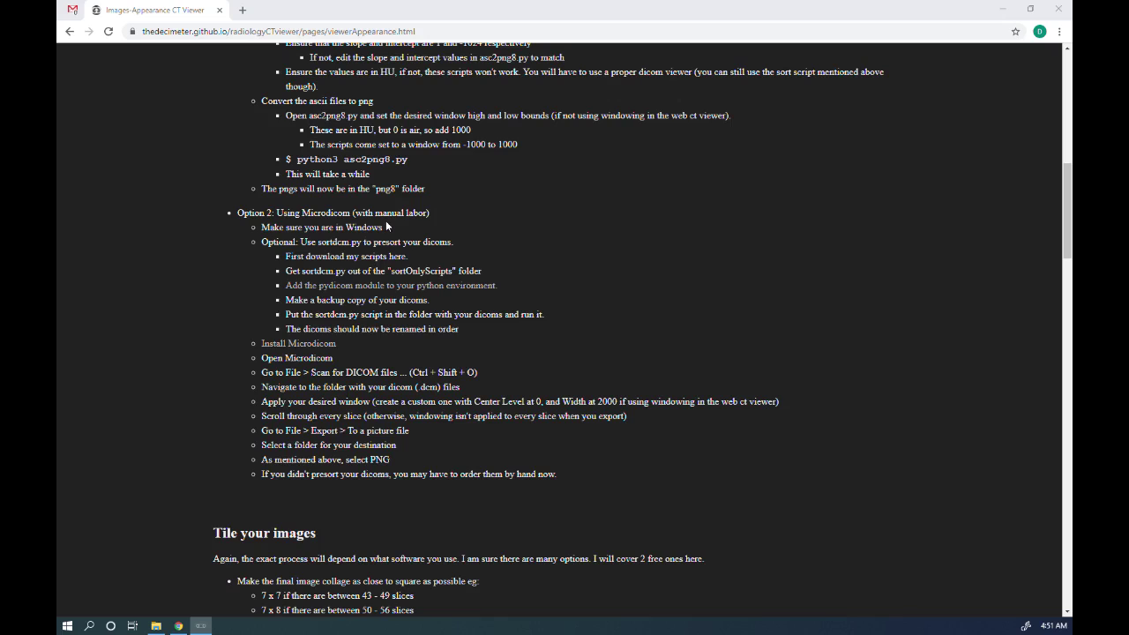
Download the scripts archive linked under Option 2 of the Microdicom instructions
click(311, 257)
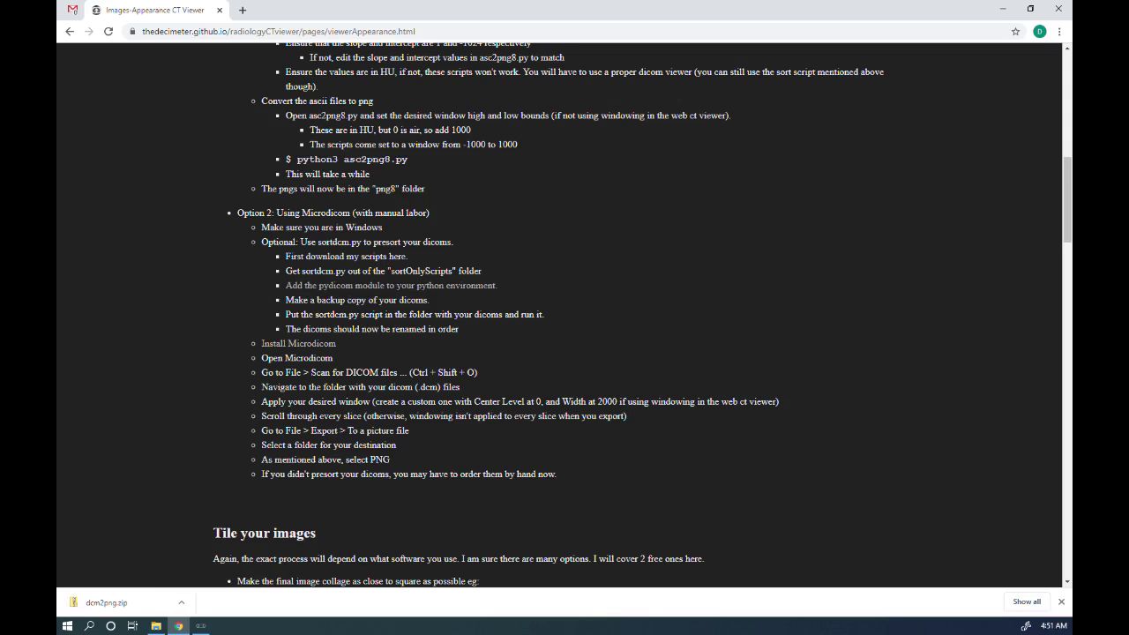
Open Microsoft Store, search for python and install Python 3.8
click(67, 625)
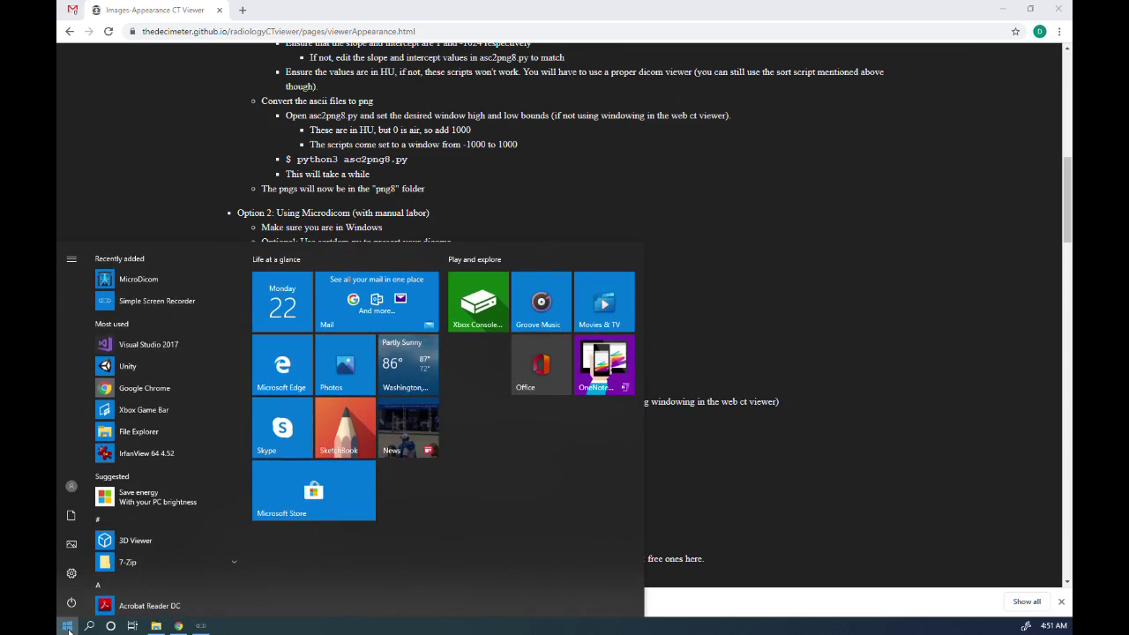
text(microsoft)
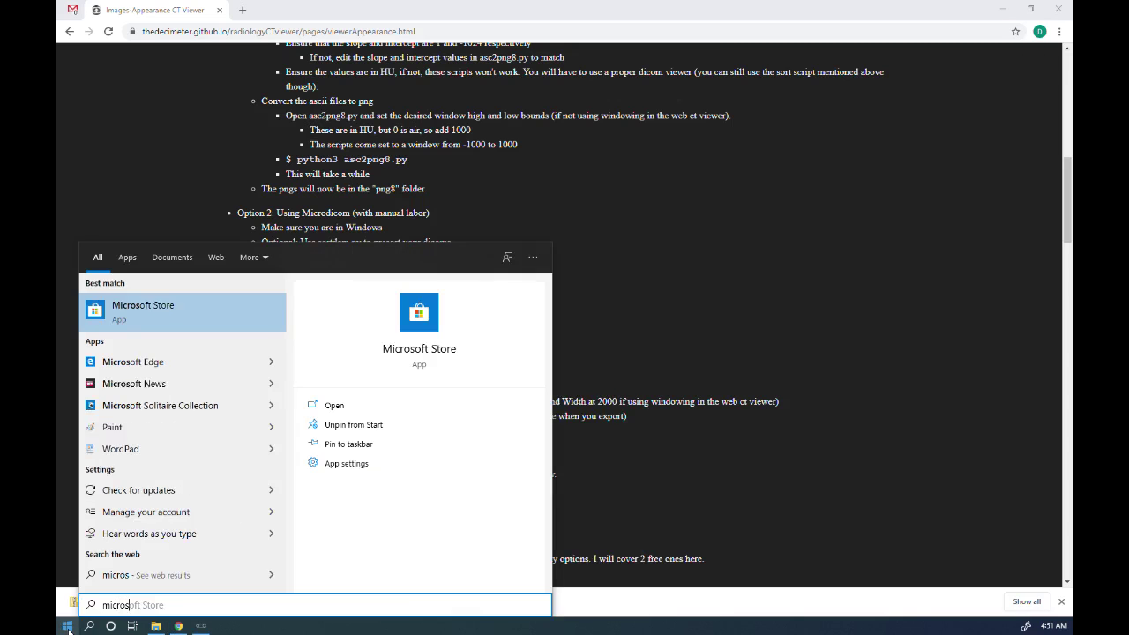
key(Return)
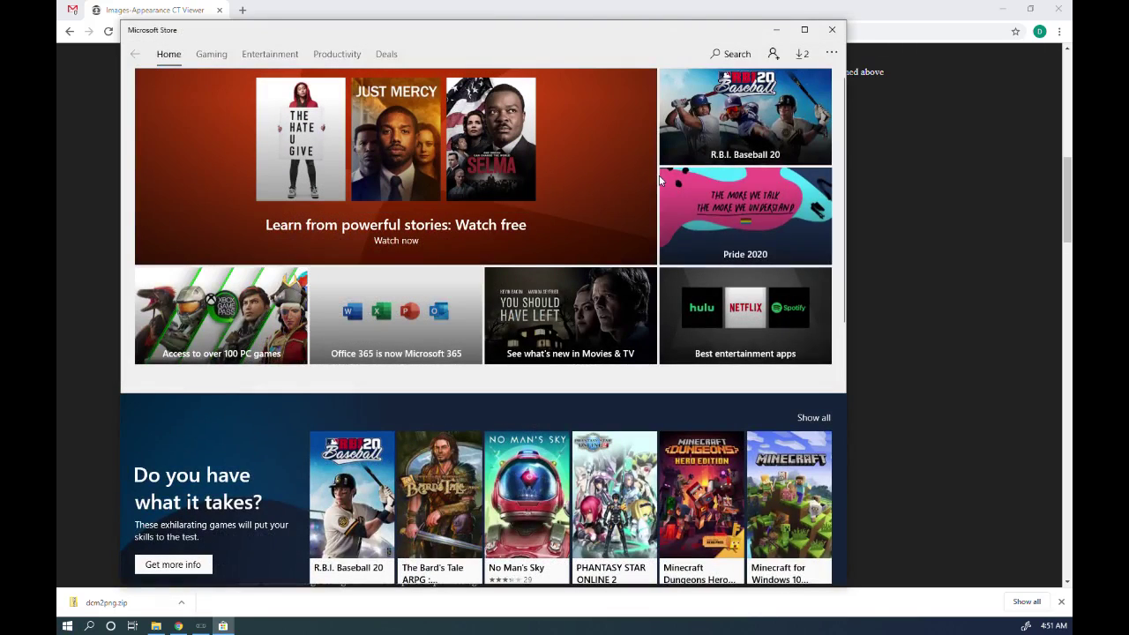
click(730, 55)
text(python)
key(Return)
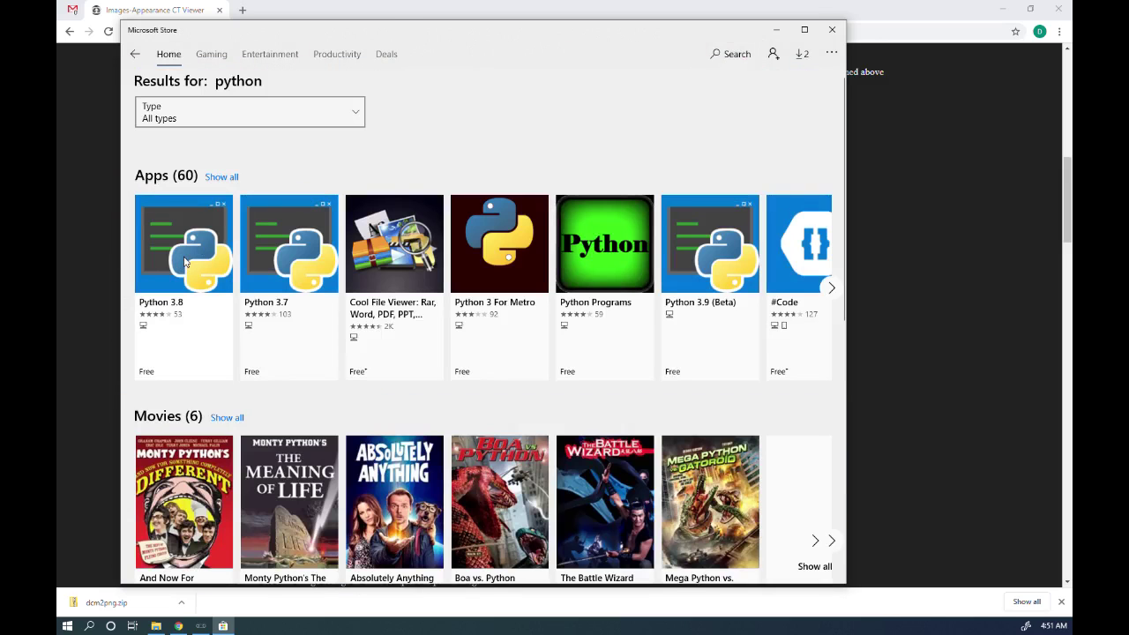
click(185, 262)
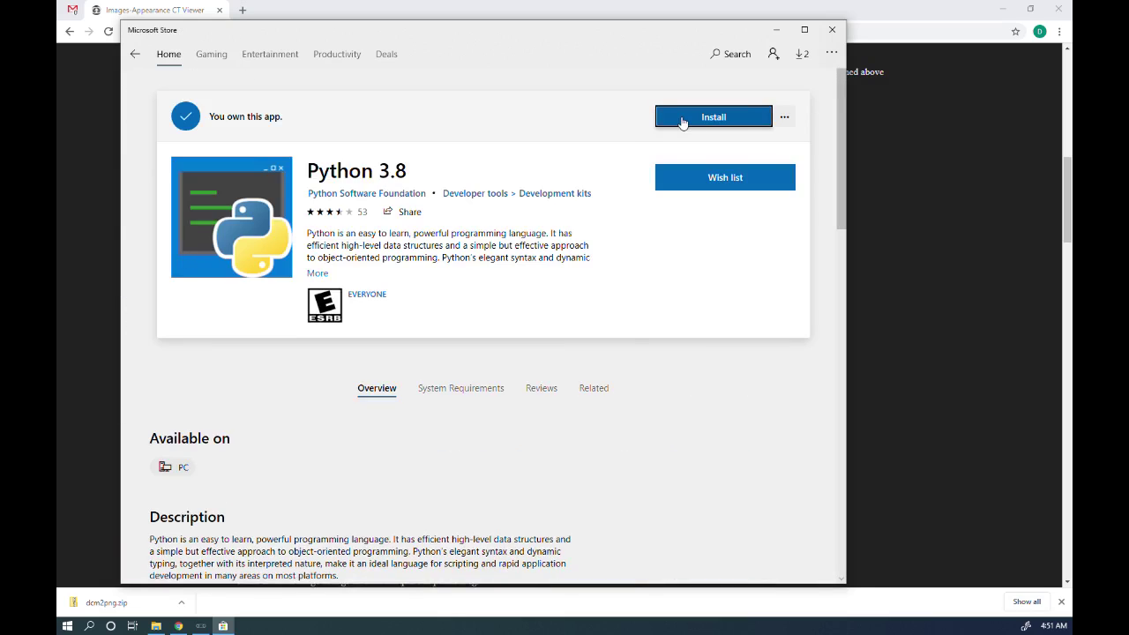
click(682, 119)
click(601, 133)
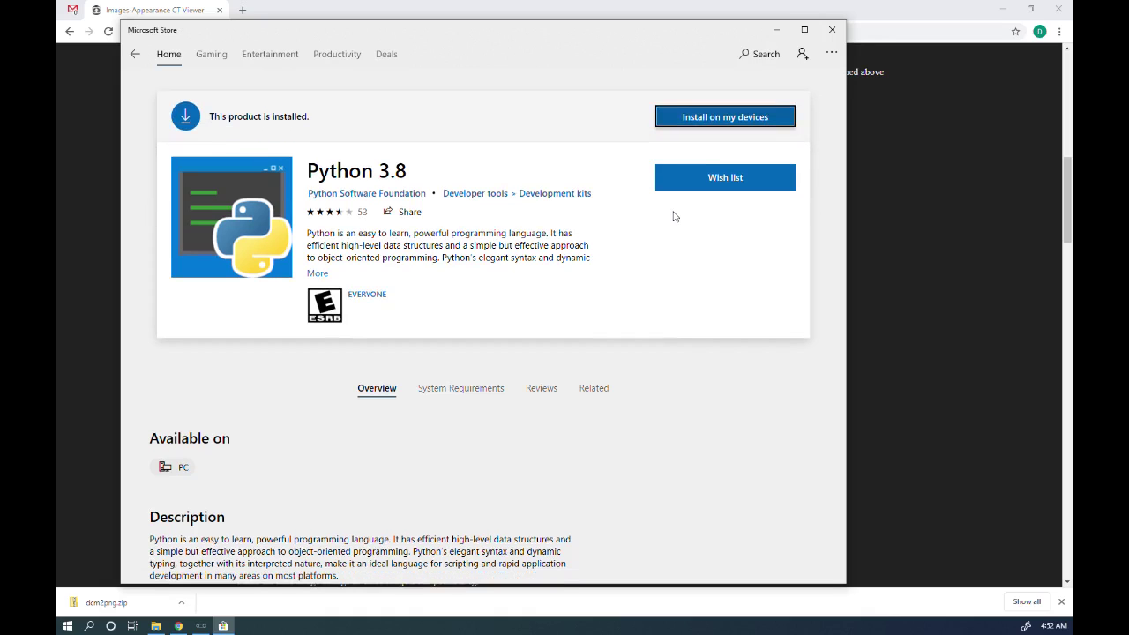
Switch to File Explorer and create a folder named dicomTest in the root of the Windows (C:) drive
click(156, 625)
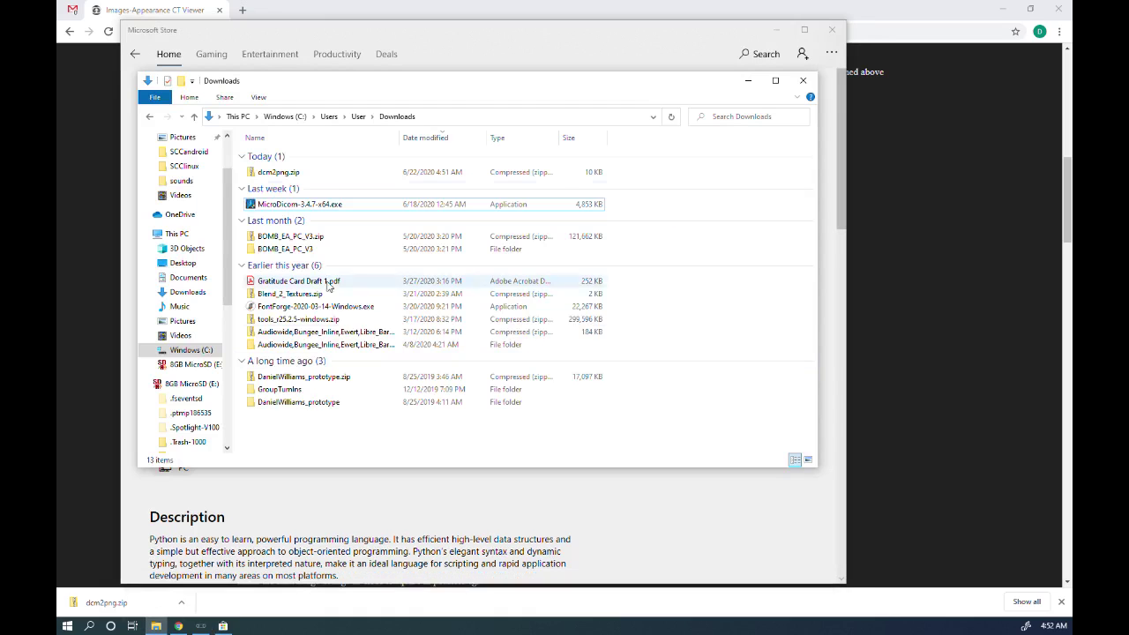
click(177, 351)
right_click(151, 391)
click(309, 547)
text(dicom)
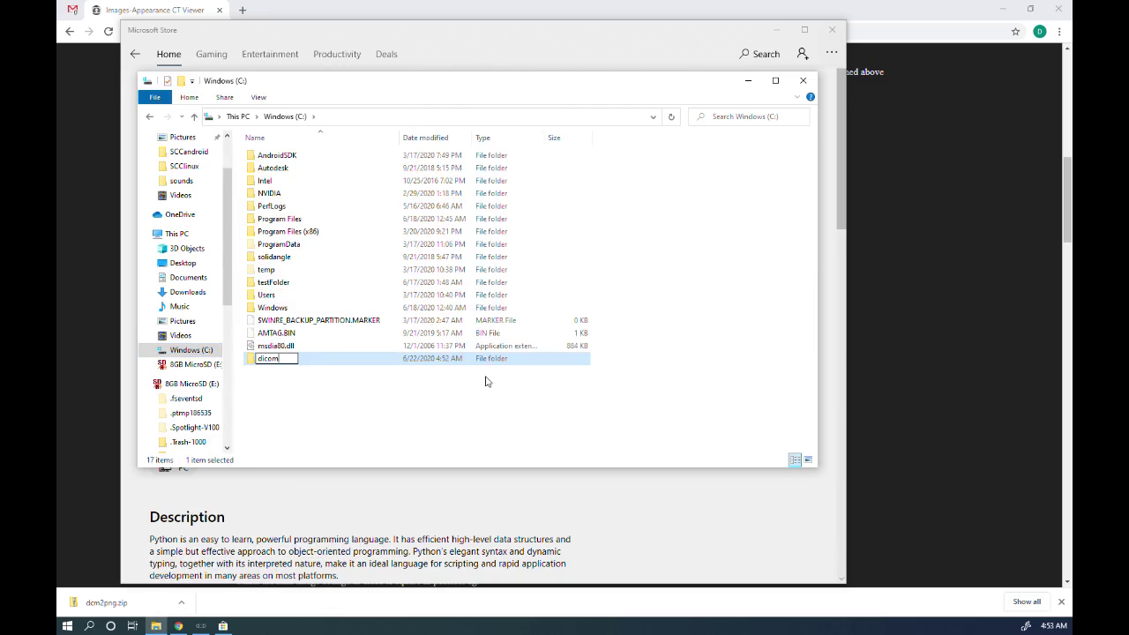
text(Test)
key(Return)
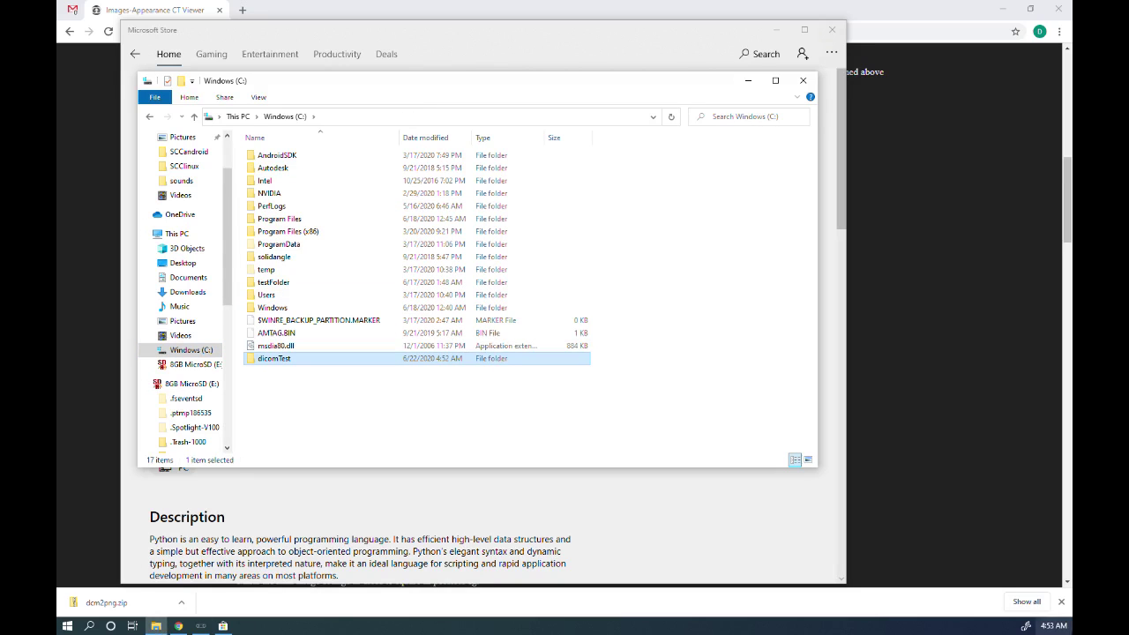
Close Microsoft Store, move DicomCancer.7z from the desktop into the dicomTest folder, and open that folder
click(1004, 9)
drag(501, 29, 381, 13)
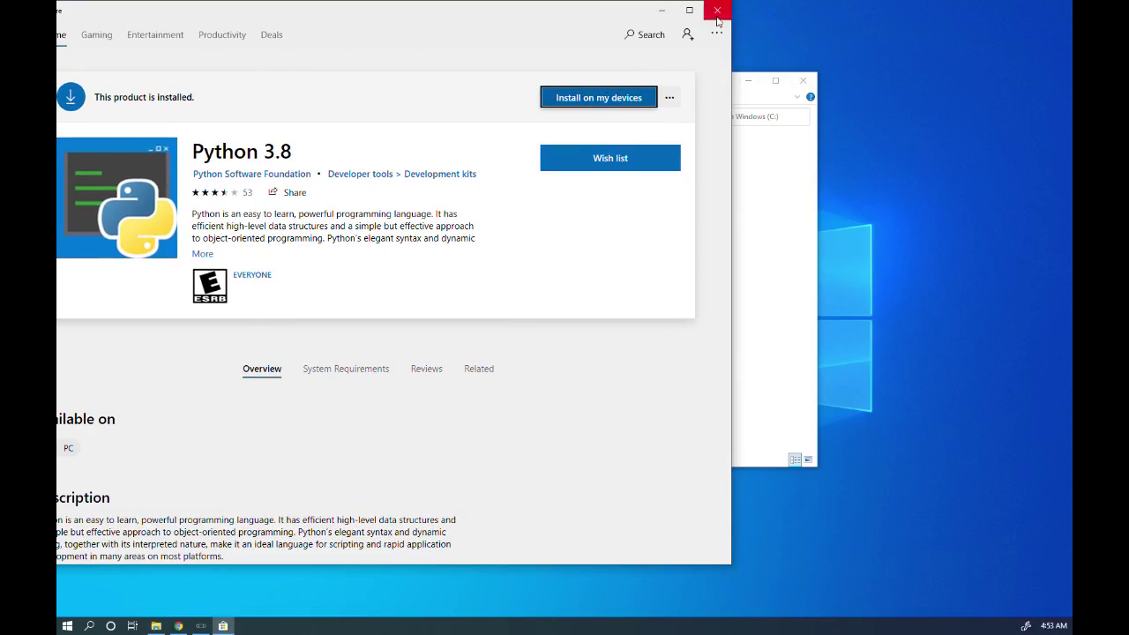
click(718, 10)
drag(209, 21, 269, 361)
double_click(269, 360)
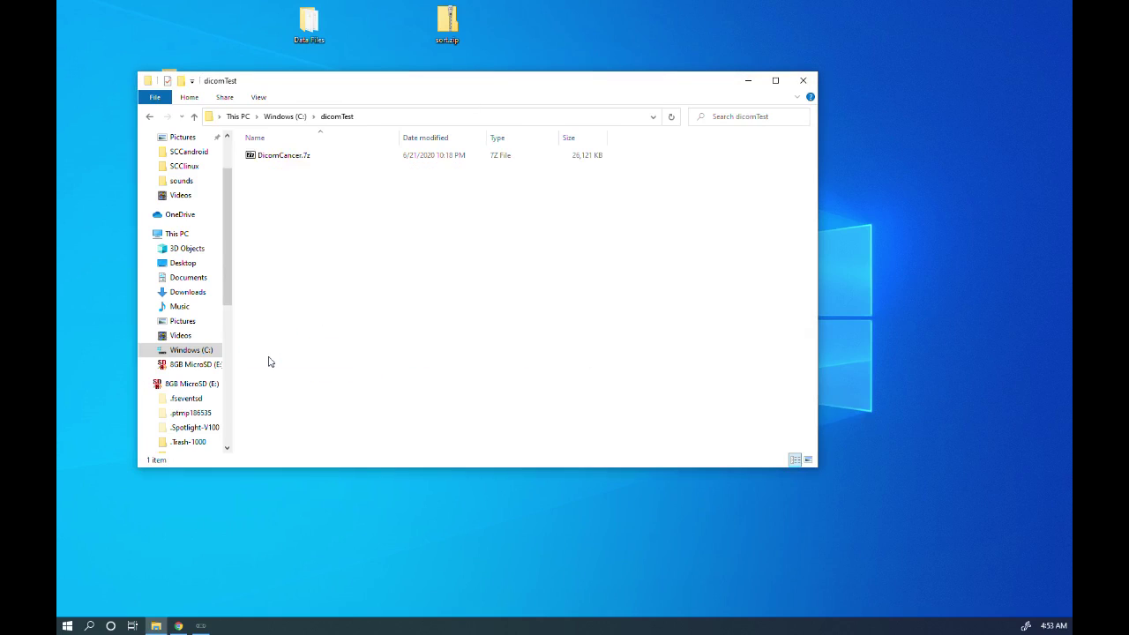
Extract DicomCancer.7z with 7-Zip directly into the dicomTest folder
click(277, 156)
right_click(277, 156)
mouse_move(221, 179)
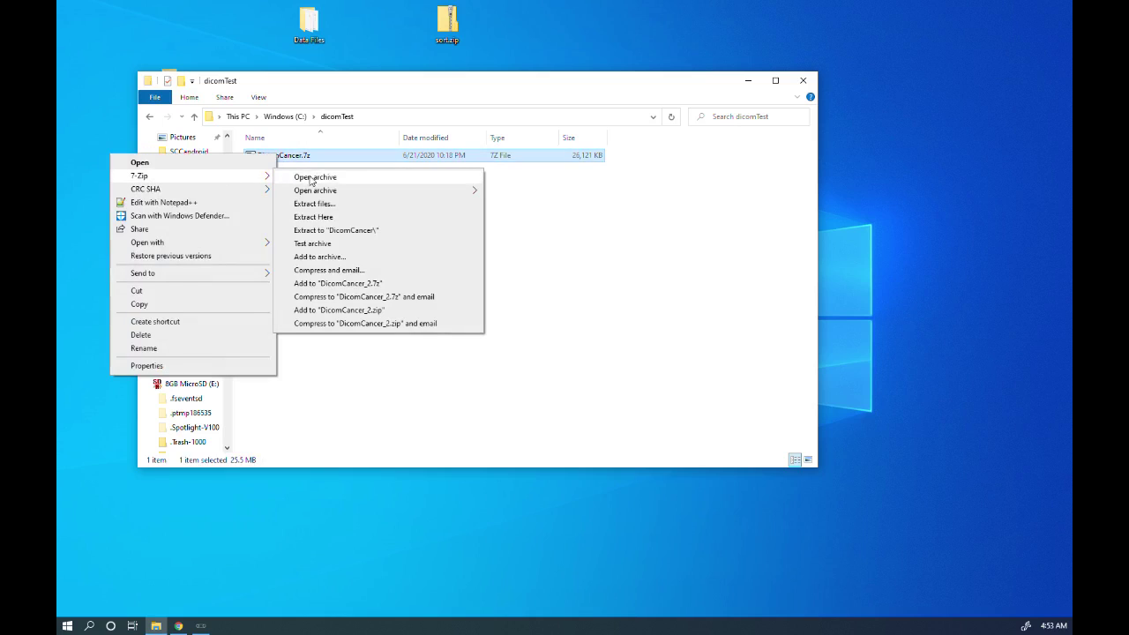
click(312, 217)
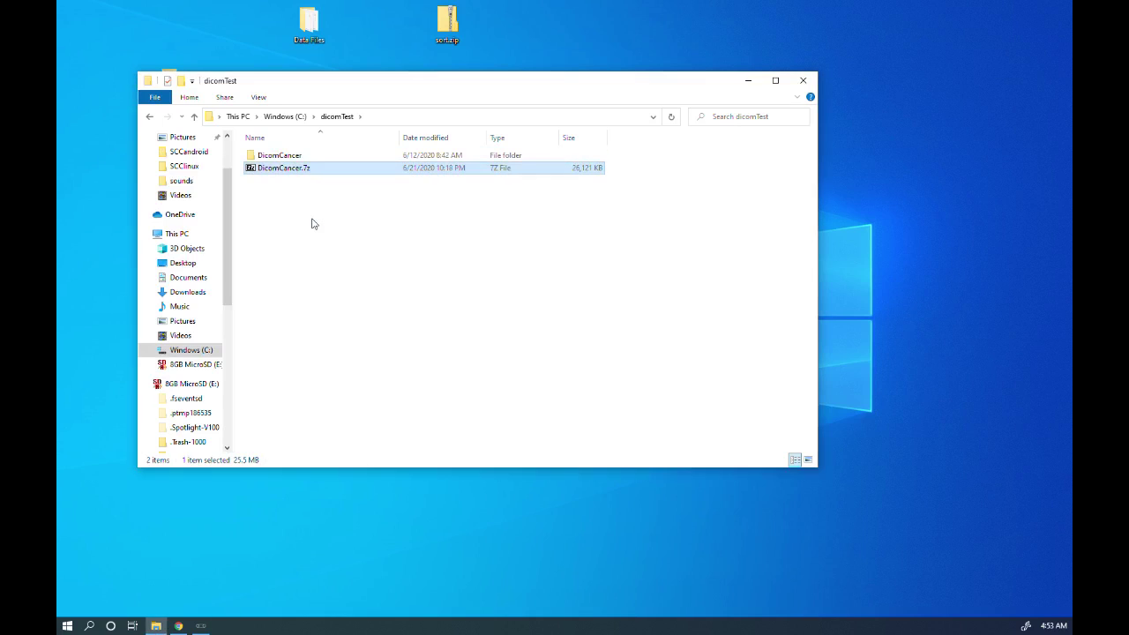
double_click(265, 157)
double_click(292, 158)
double_click(280, 157)
double_click(277, 157)
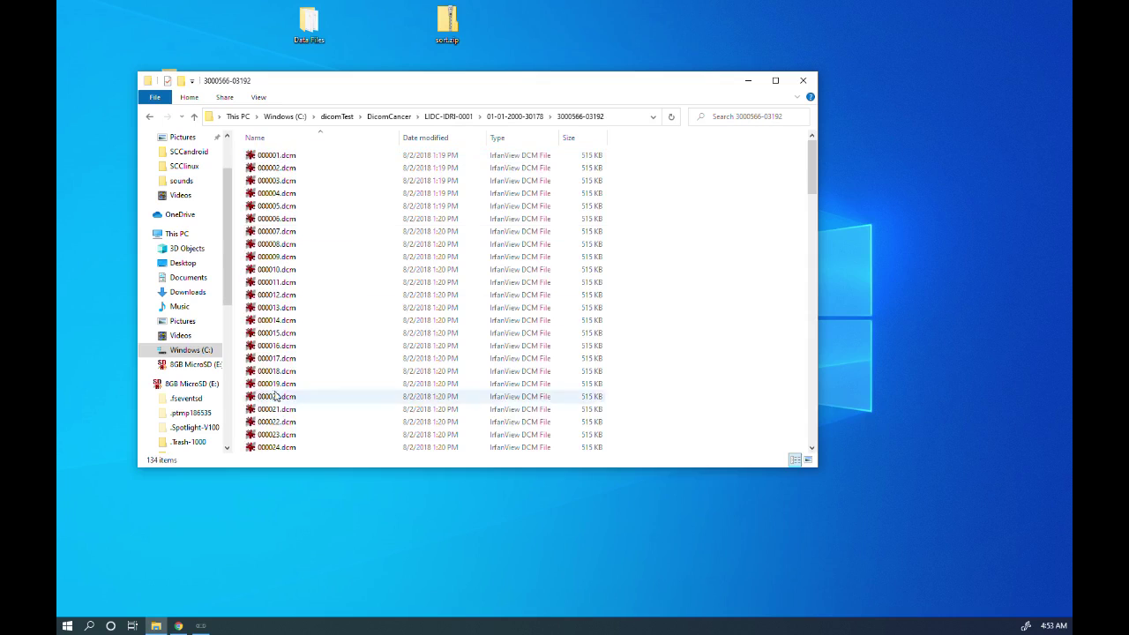
click(178, 626)
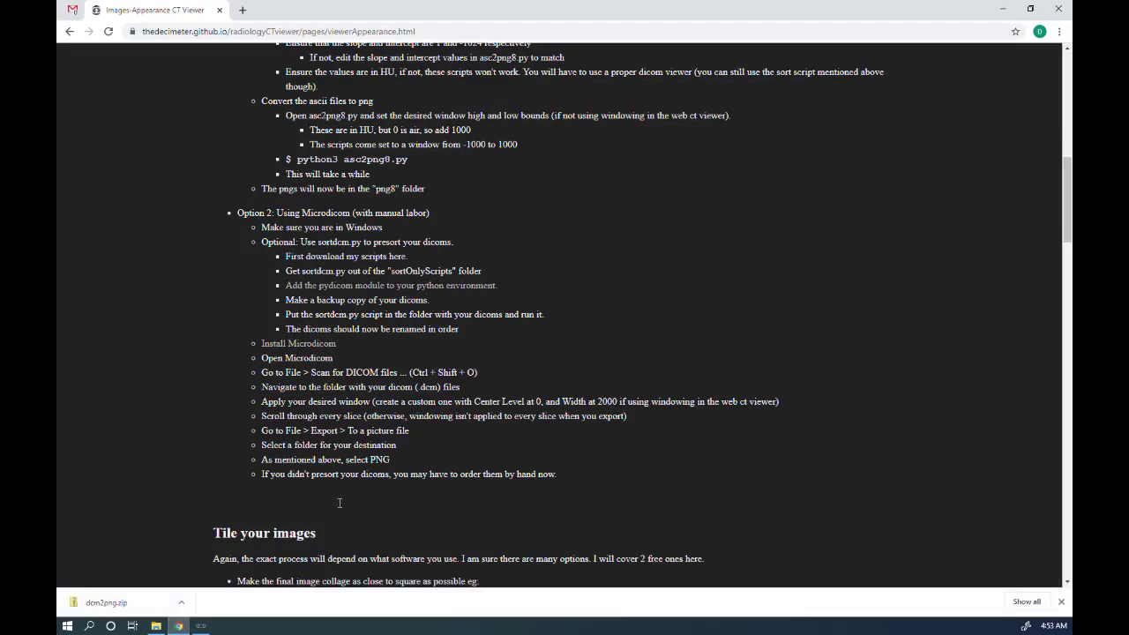
click(1003, 8)
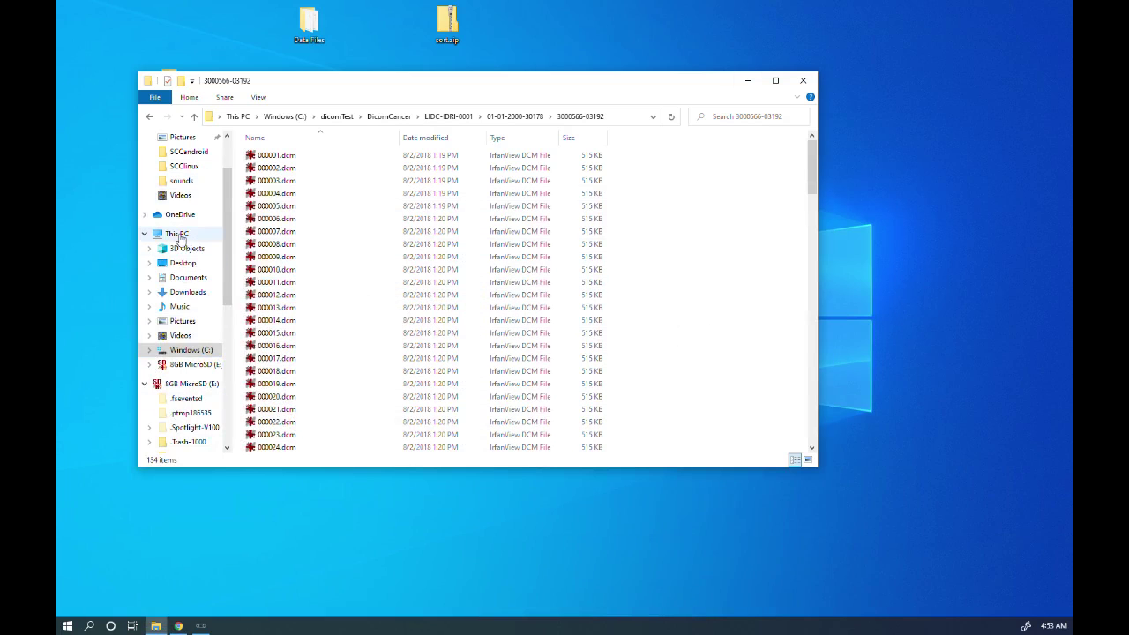
scroll(188, 299, up, 2)
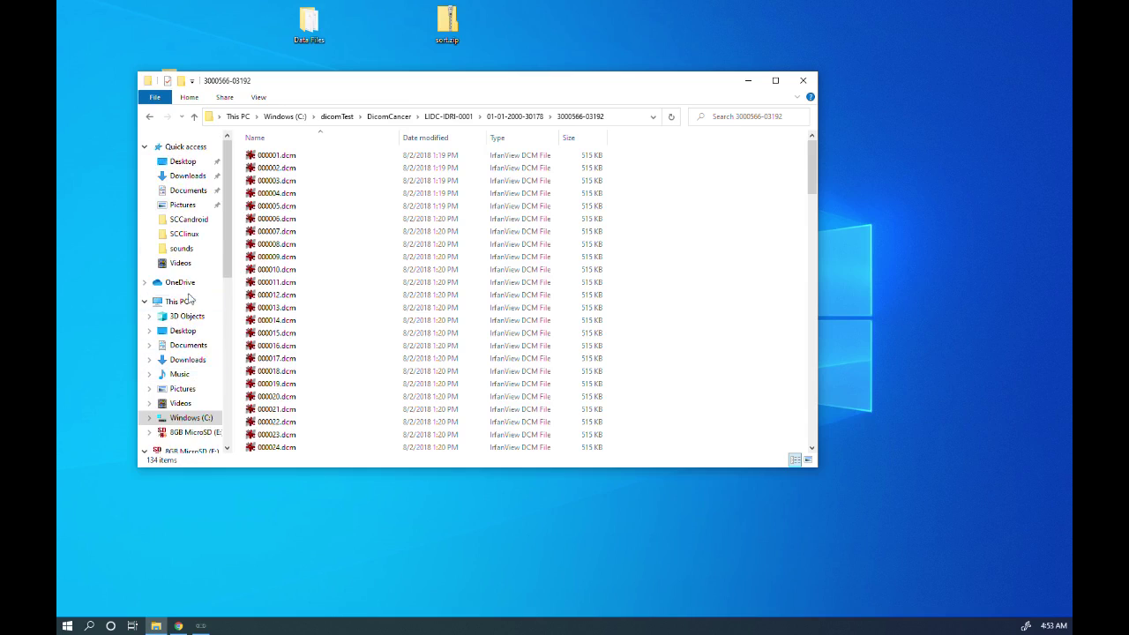
click(188, 176)
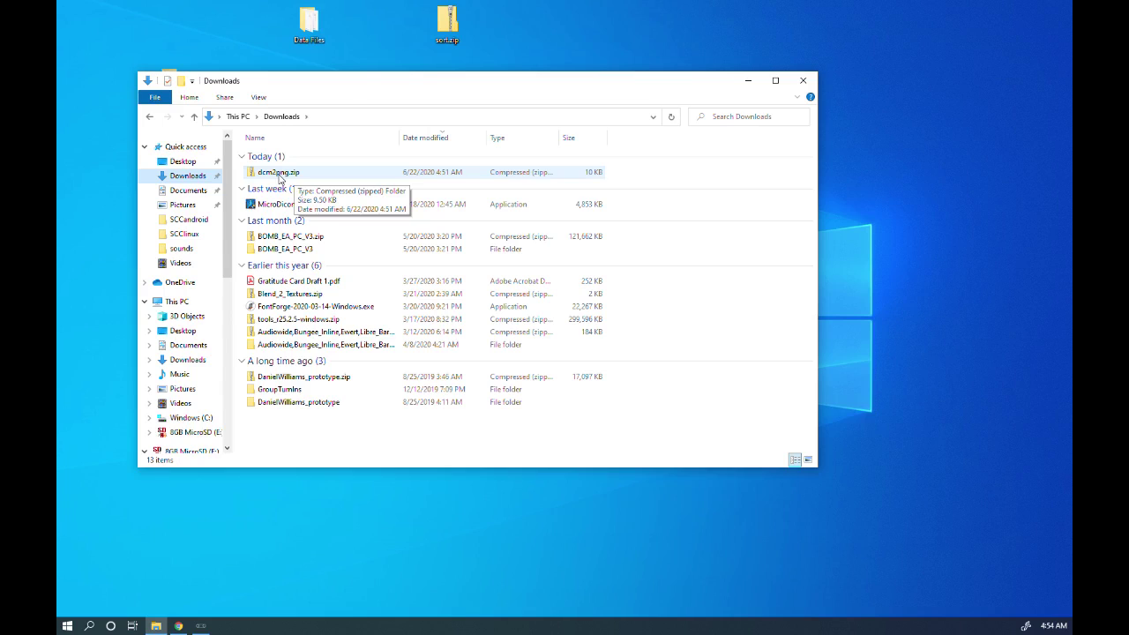
click(279, 175)
right_click(280, 176)
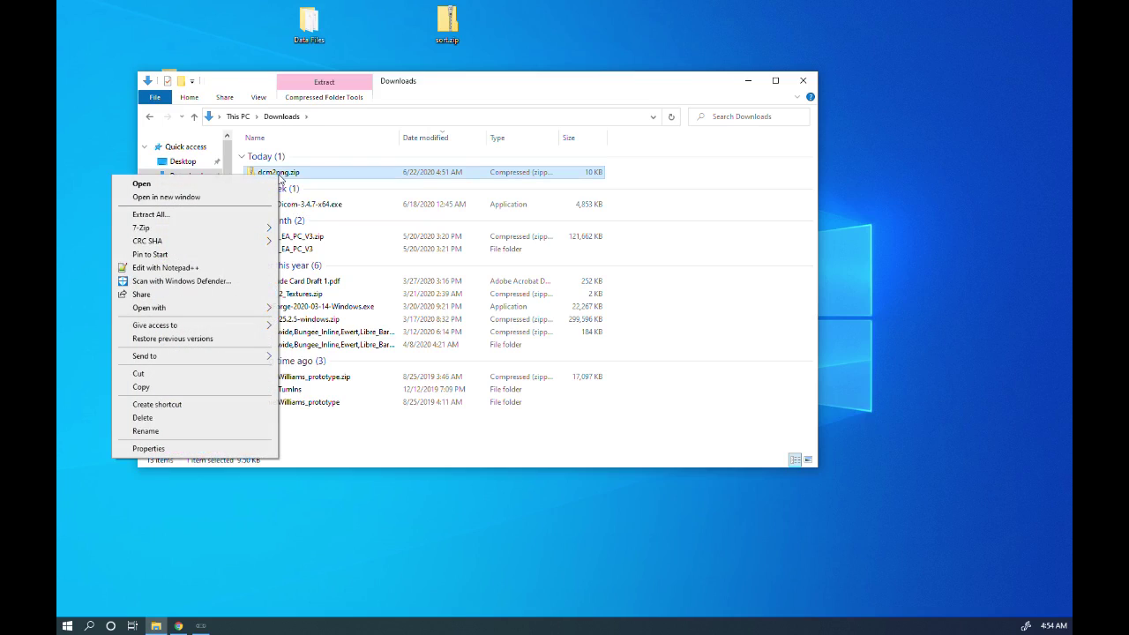
click(141, 374)
click(156, 119)
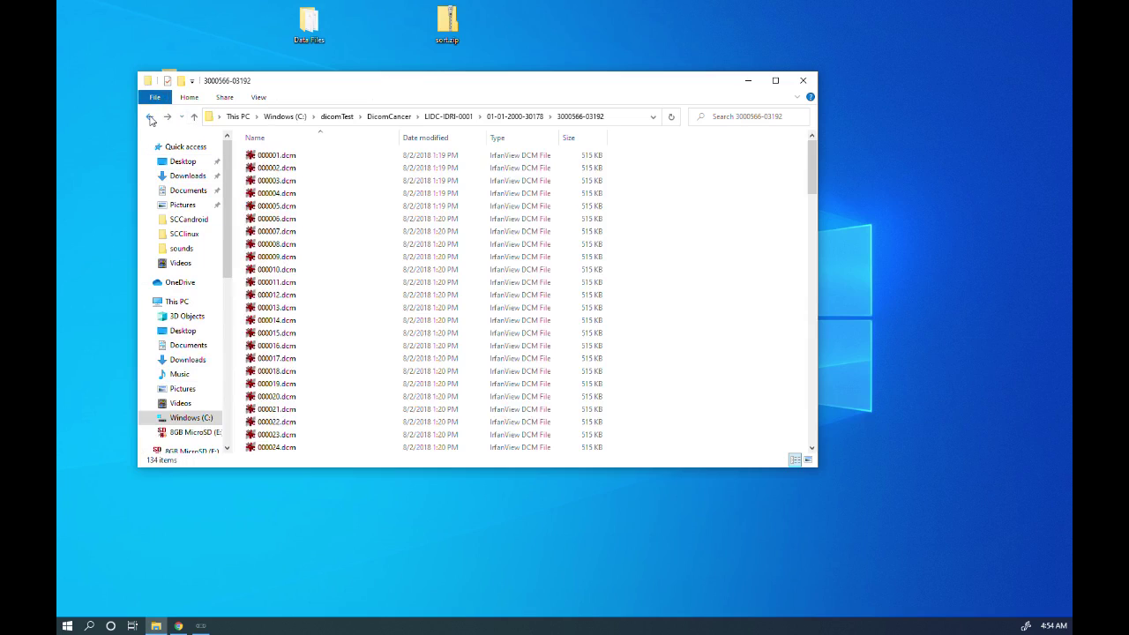
right_click(662, 330)
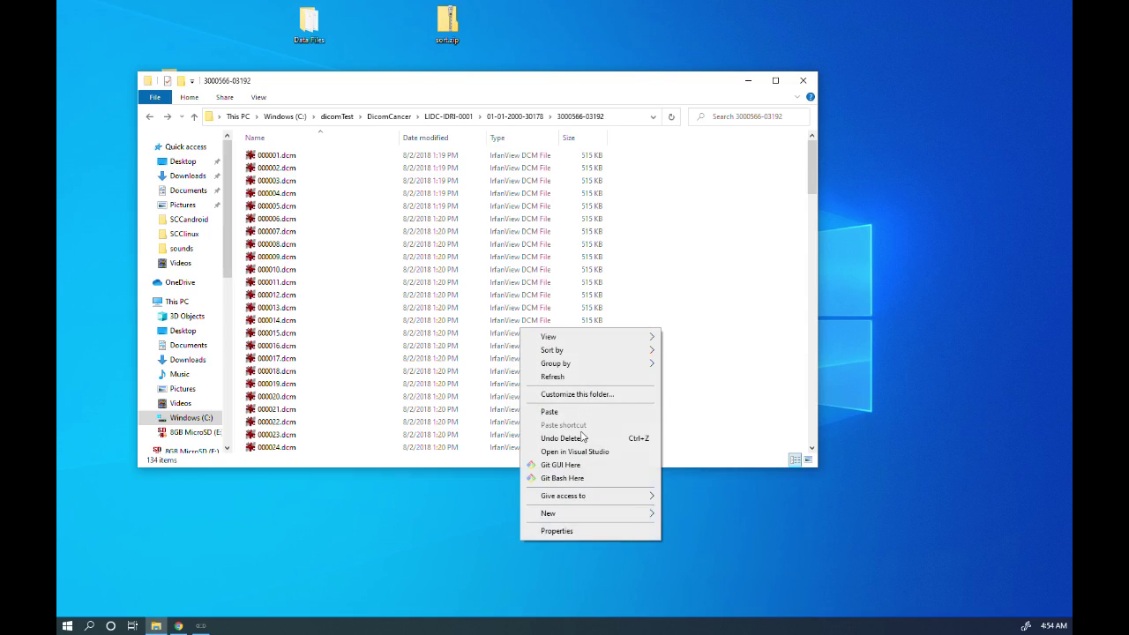
click(552, 412)
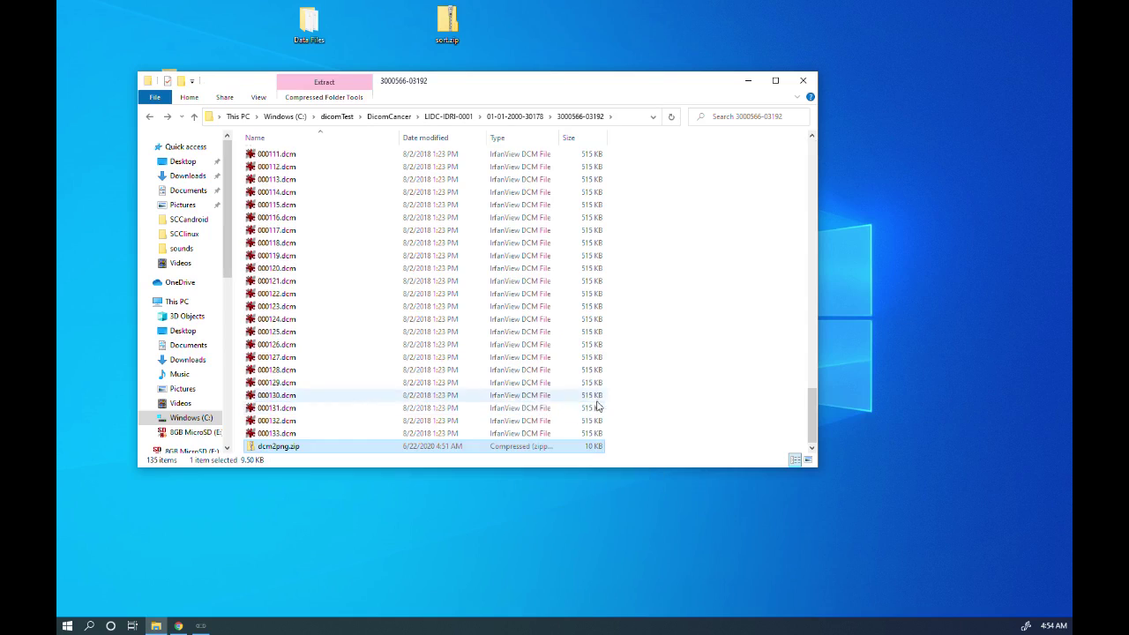
right_click(282, 449)
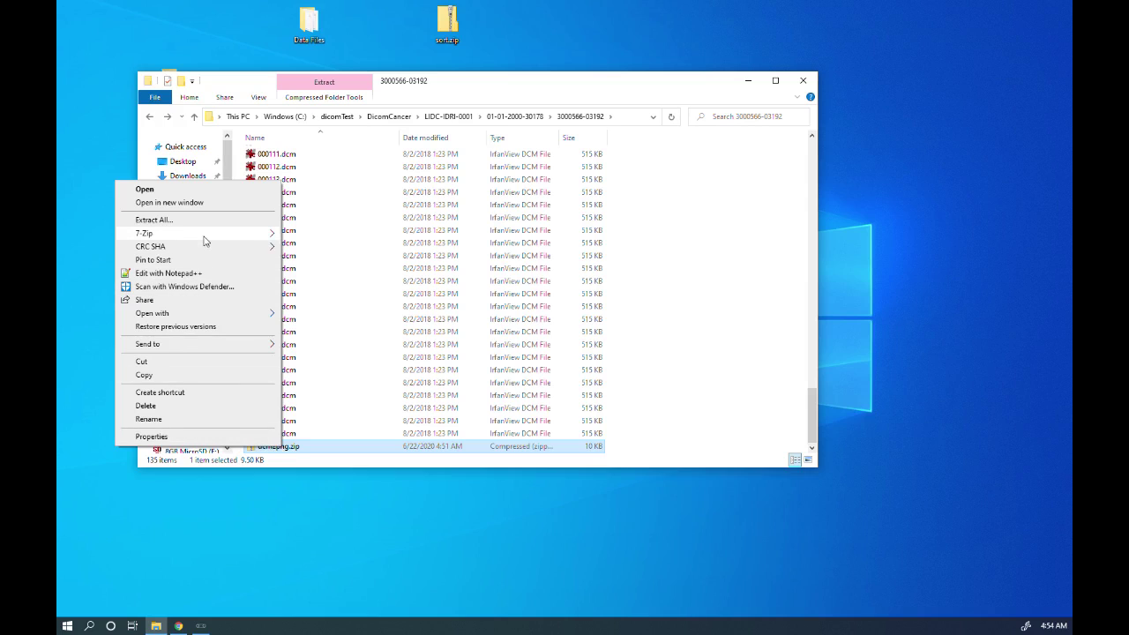
mouse_move(205, 234)
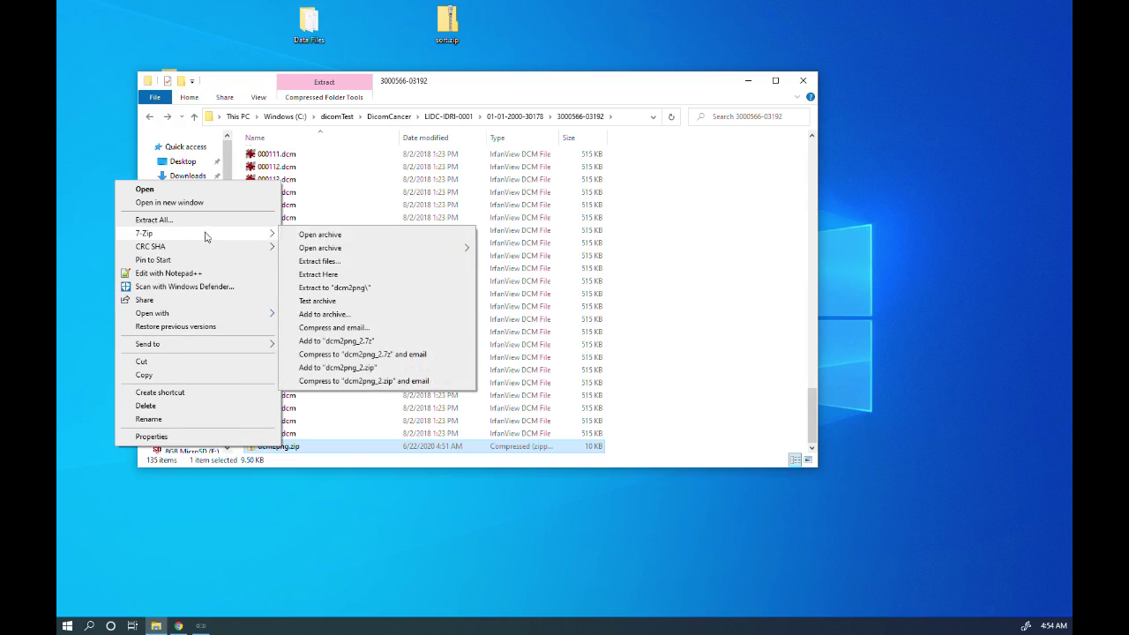
click(316, 263)
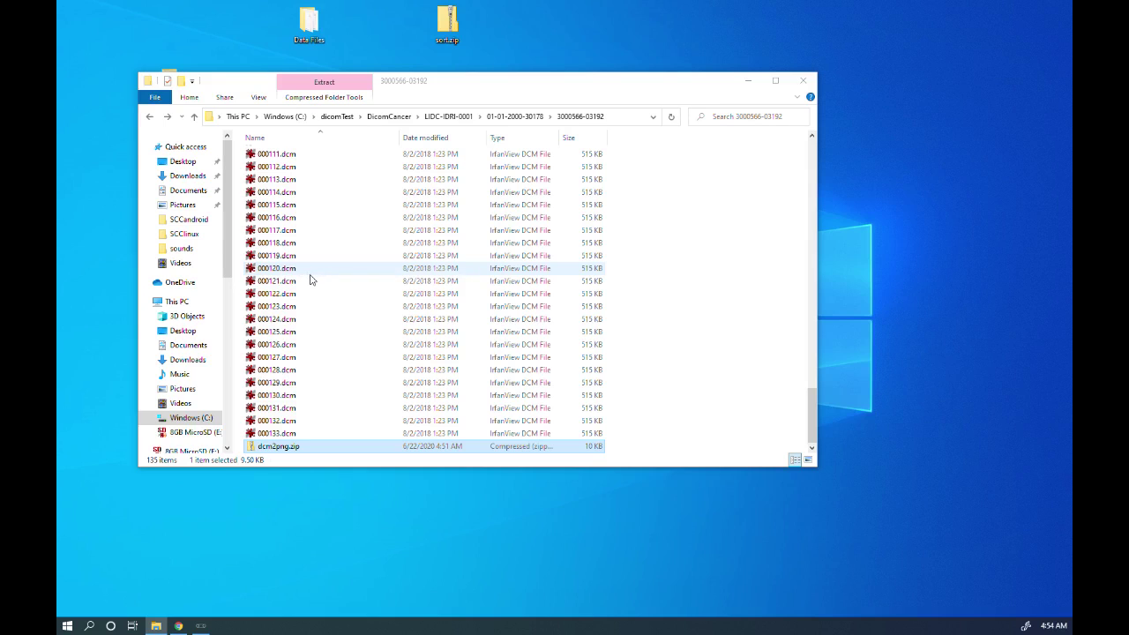
scroll(441, 335, up, 20)
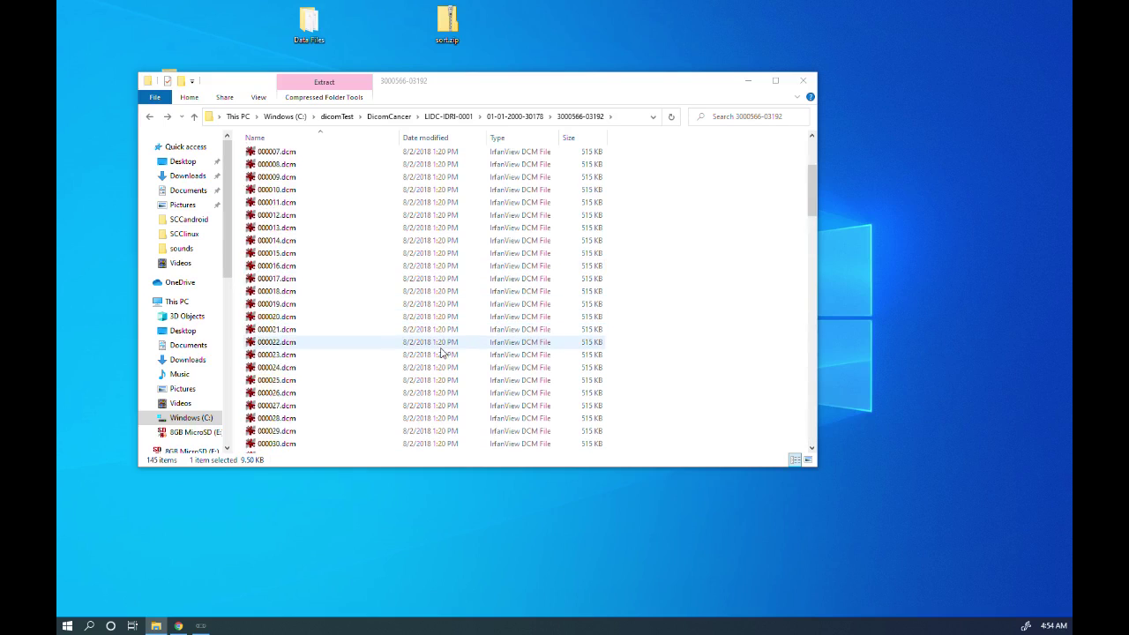
scroll(441, 353, up, 4)
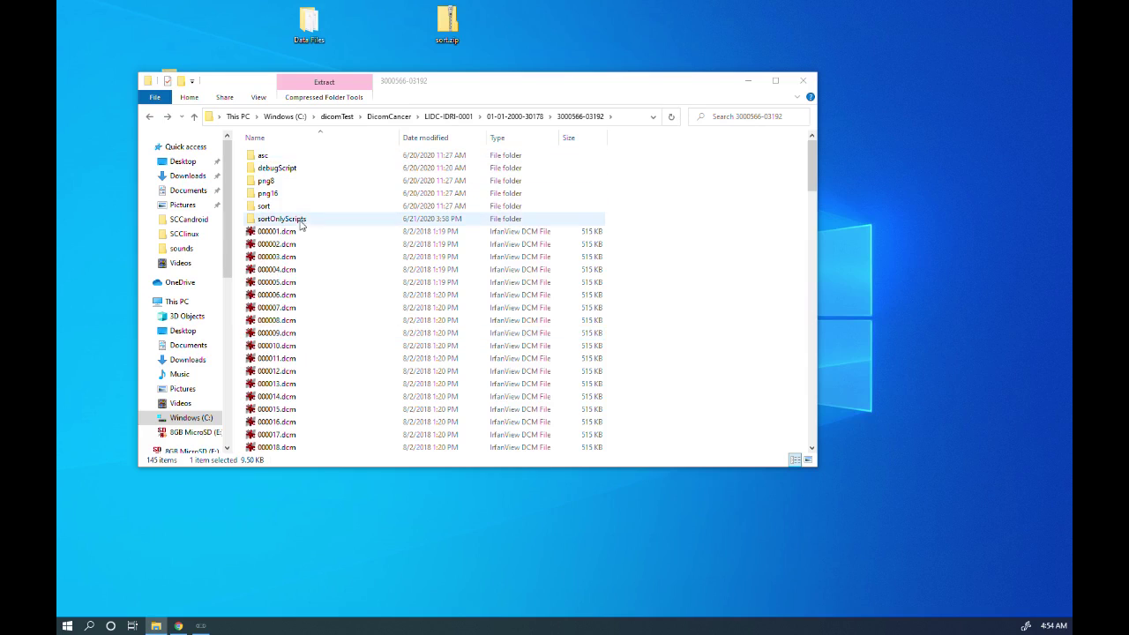
drag(810, 161, 810, 414)
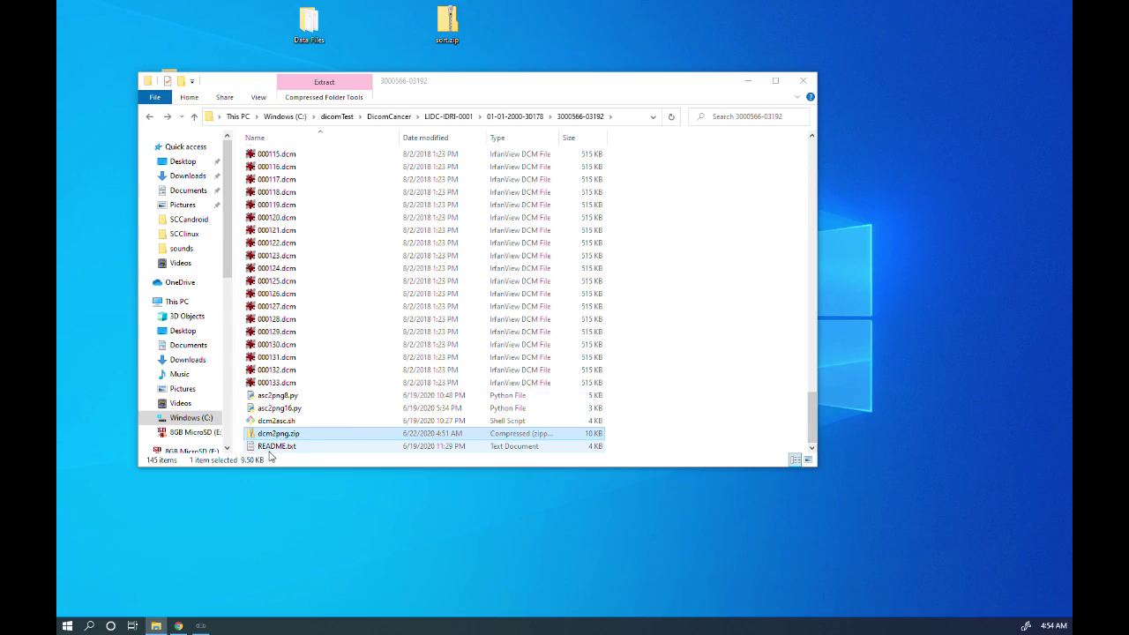
drag(810, 415, 810, 152)
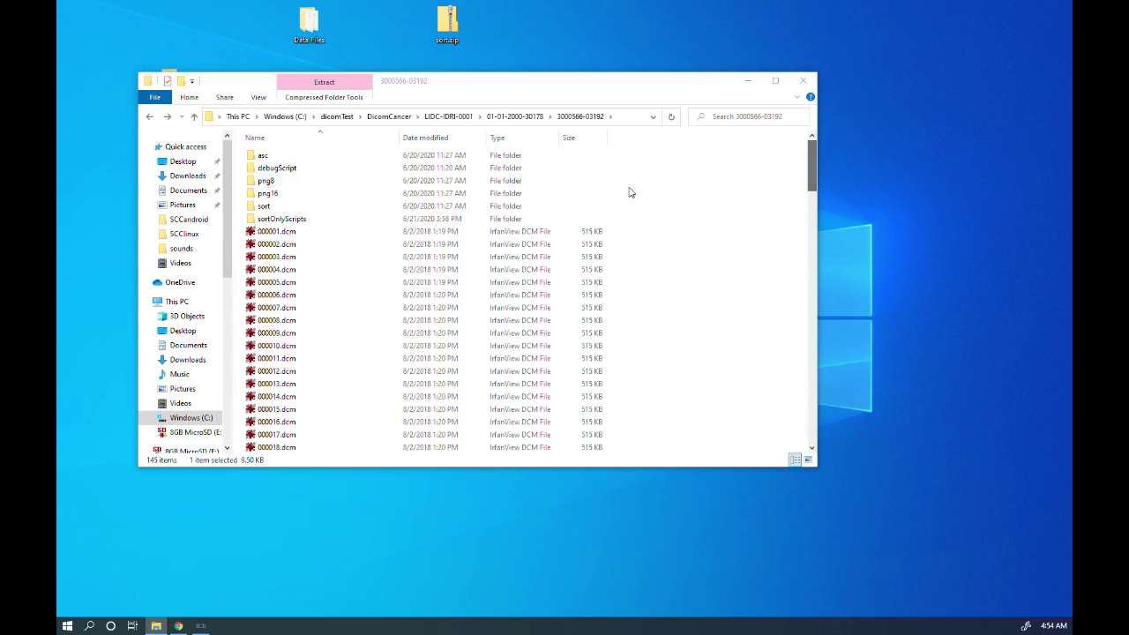
Move sortdcm.py out of the sortOnlyScripts folder into the parent folder containing the .dcm files
double_click(324, 219)
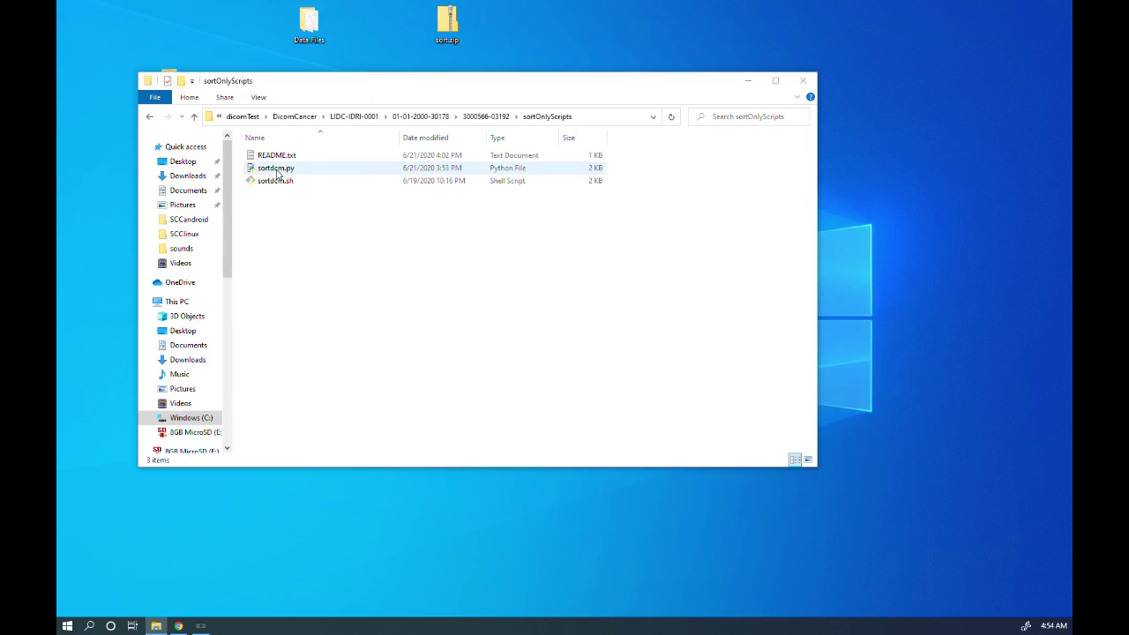
right_click(278, 174)
click(168, 333)
click(194, 116)
key(ctrl+v)
click(666, 400)
right_click(651, 357)
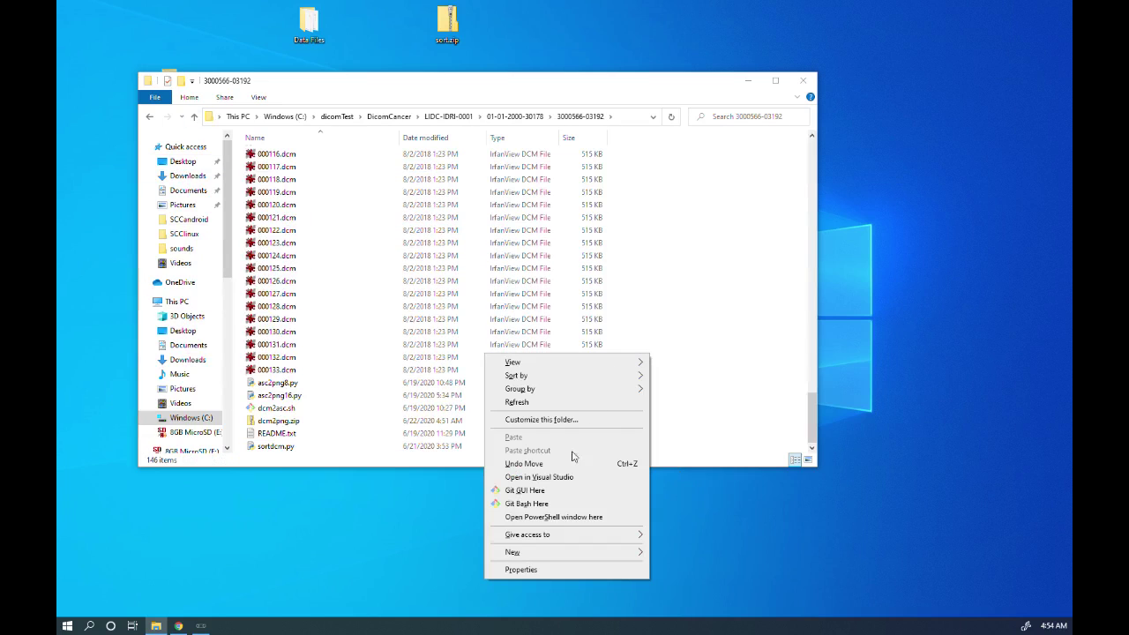
click(558, 519)
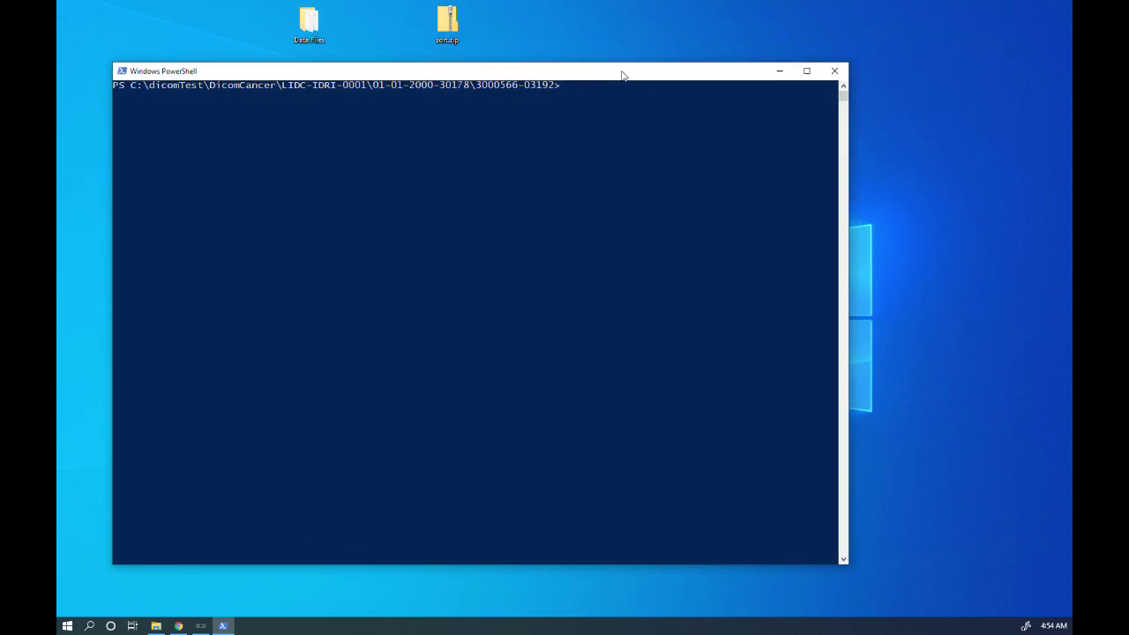
Switch to Chrome and open the linked pydicom installation guide in a new tab
click(178, 626)
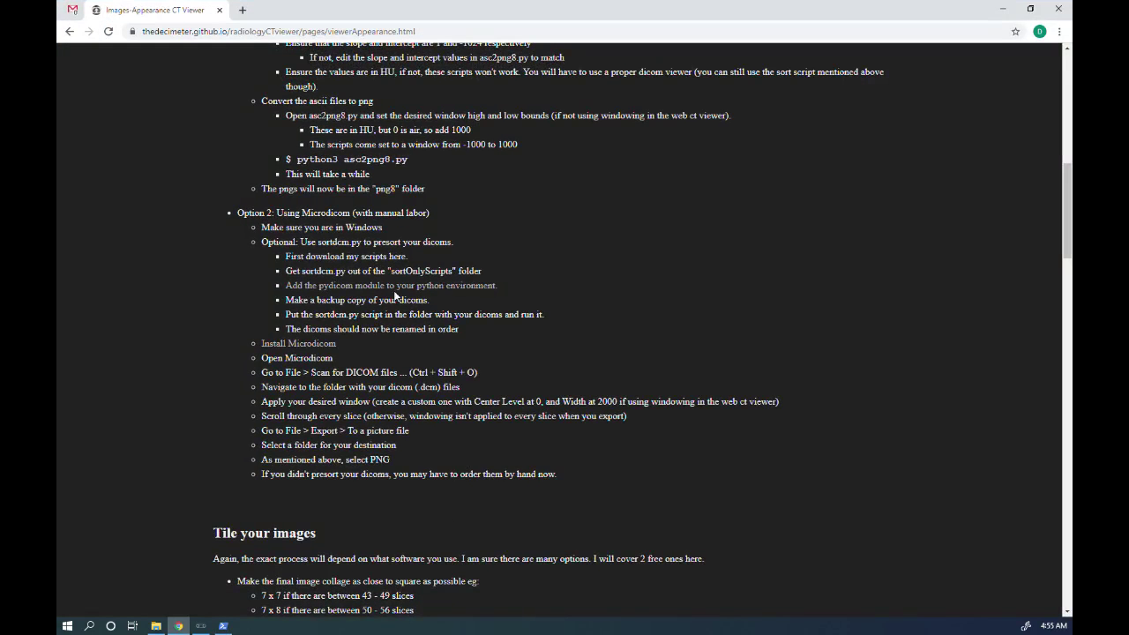
middle_click(344, 294)
click(278, 11)
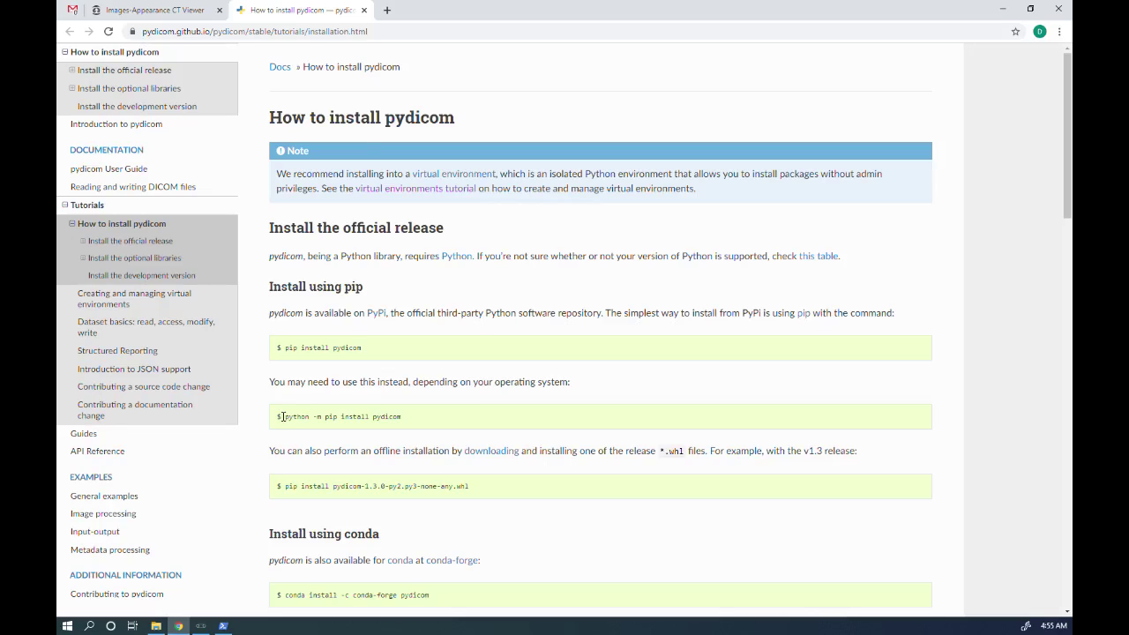
Copy the python -m pip install pydicom command from the guide and run it in PowerShell to install pydicom
drag(294, 417, 421, 418)
key(ctrl+c)
click(223, 625)
right_click(611, 236)
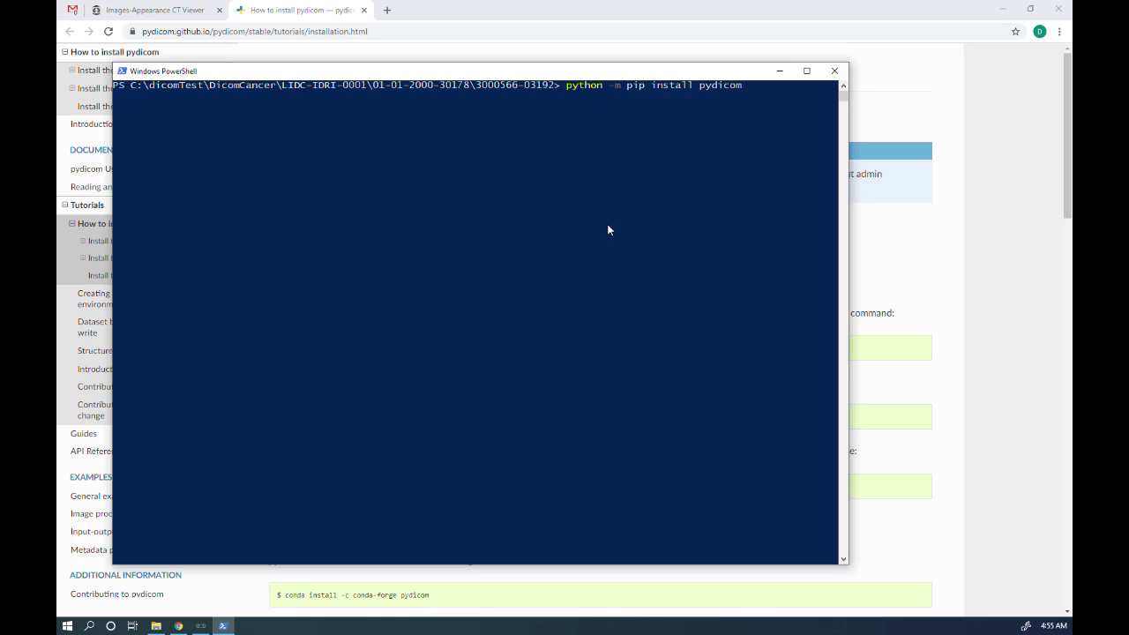
key(Return)
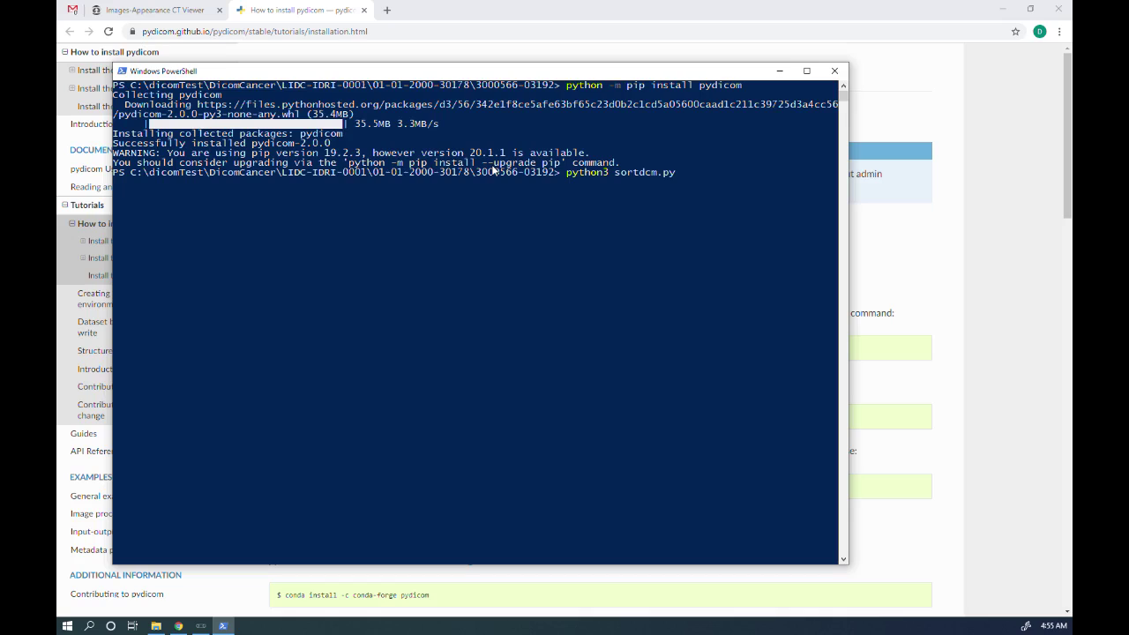
key(Return)
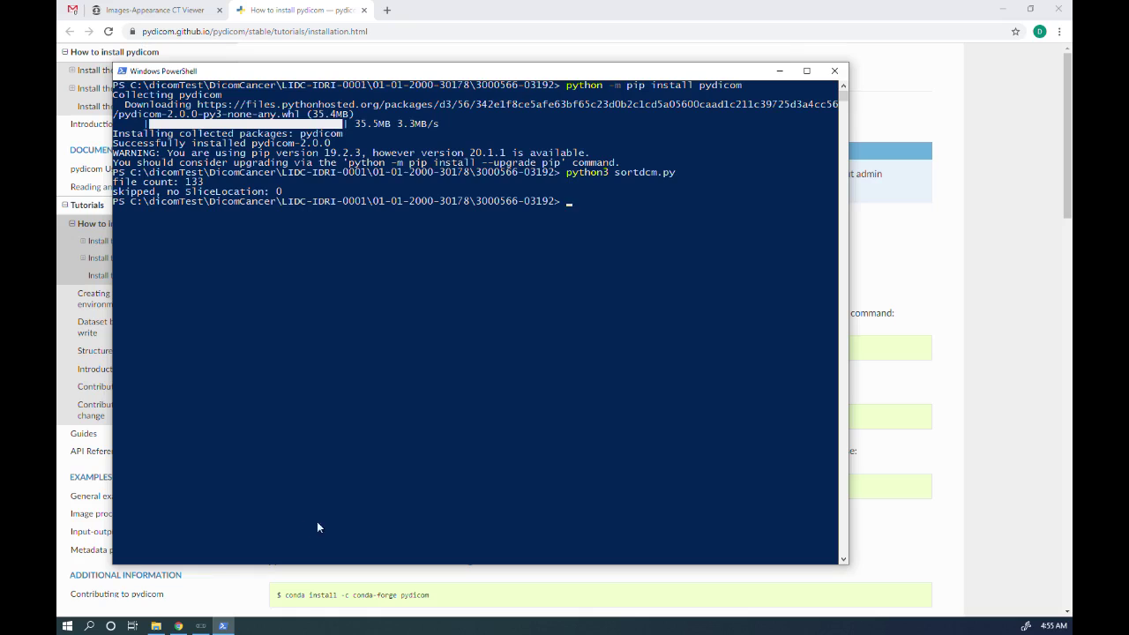
click(156, 626)
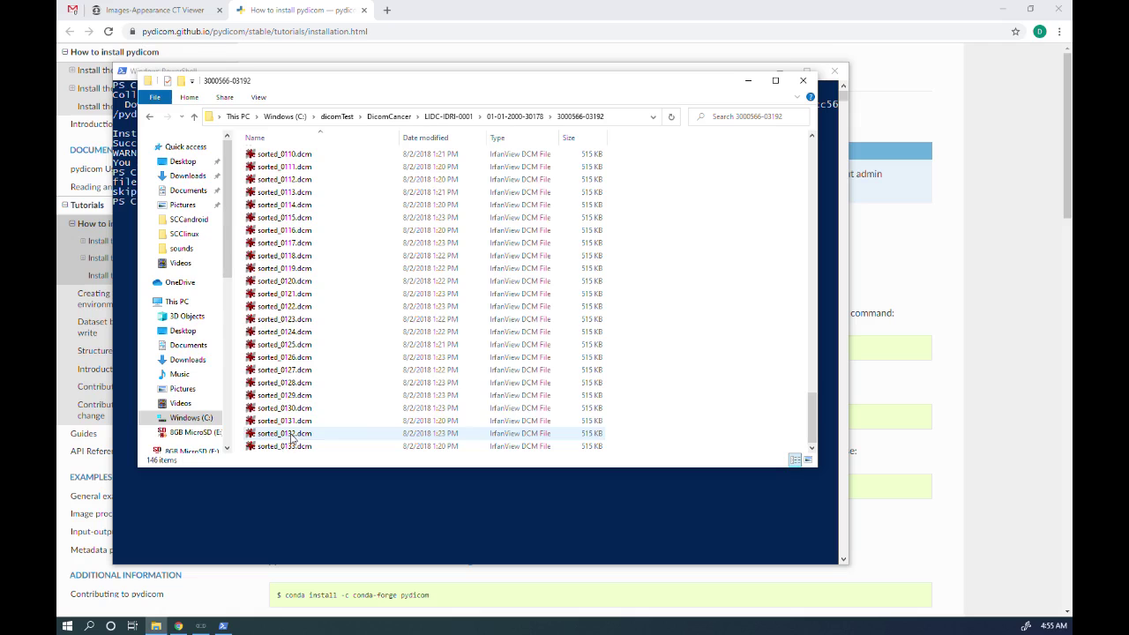
drag(807, 436, 834, 150)
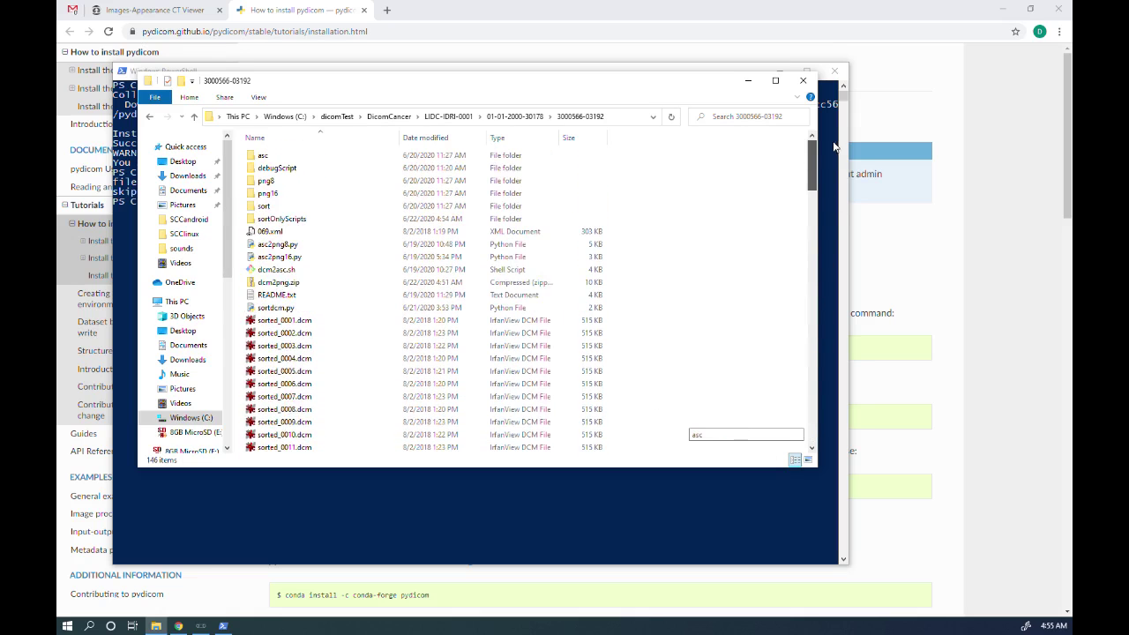
drag(847, 192, 811, 476)
Move all files from sorted_0001.dcm to sorted_0133.dcm into the sort folder
click(289, 447)
scroll(291, 450, up, 20)
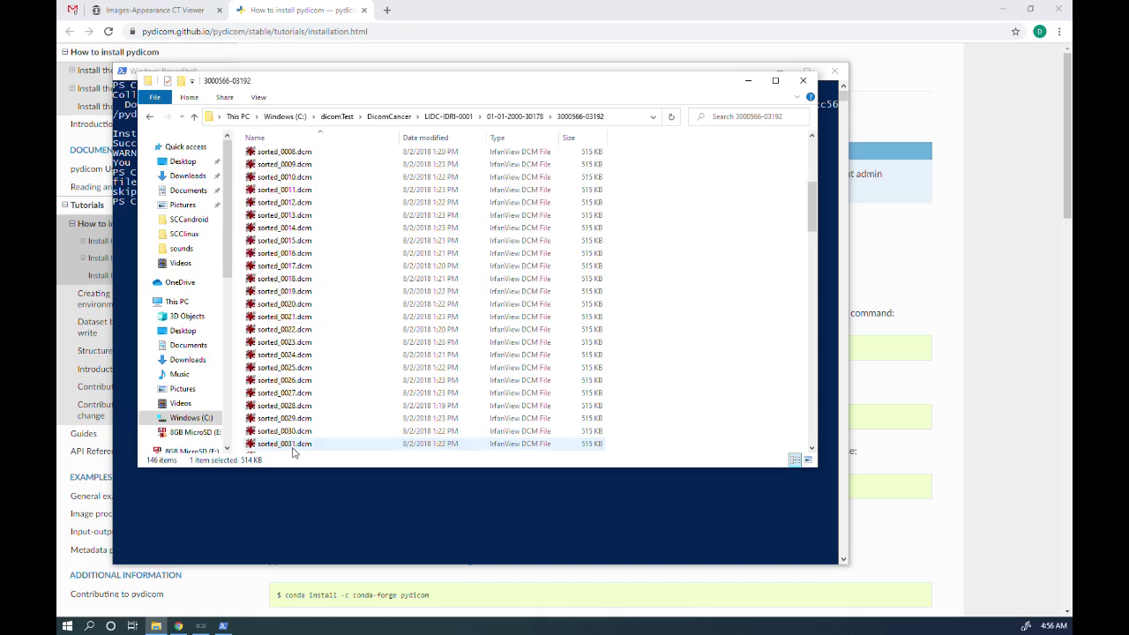
scroll(294, 452, up, 7)
shift+click(290, 321)
drag(291, 321, 271, 208)
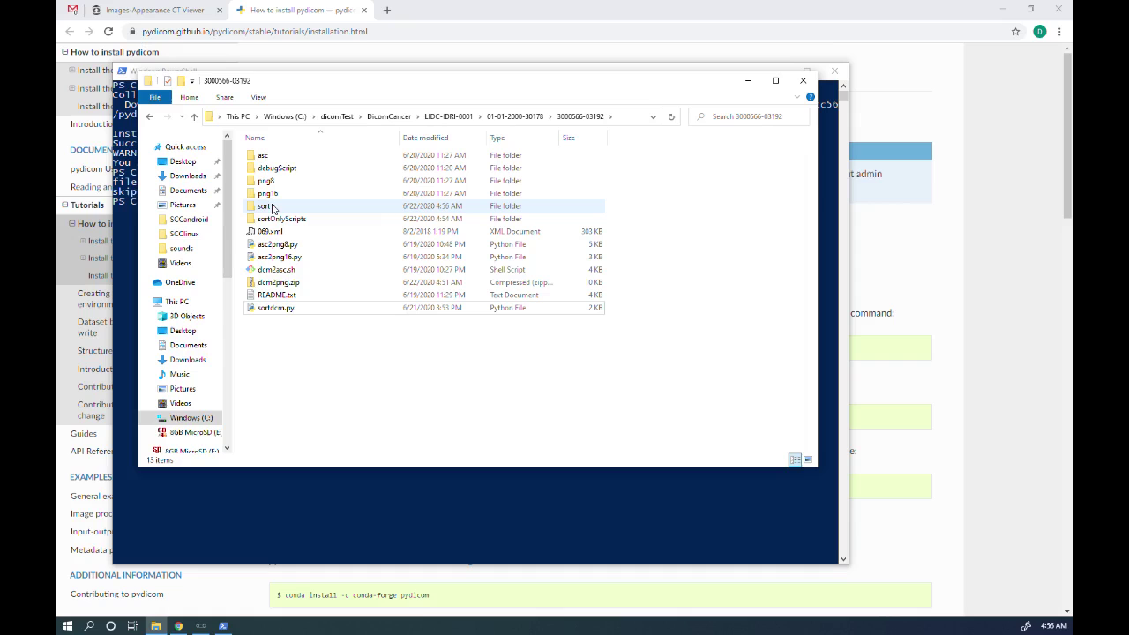
click(67, 626)
click(169, 325)
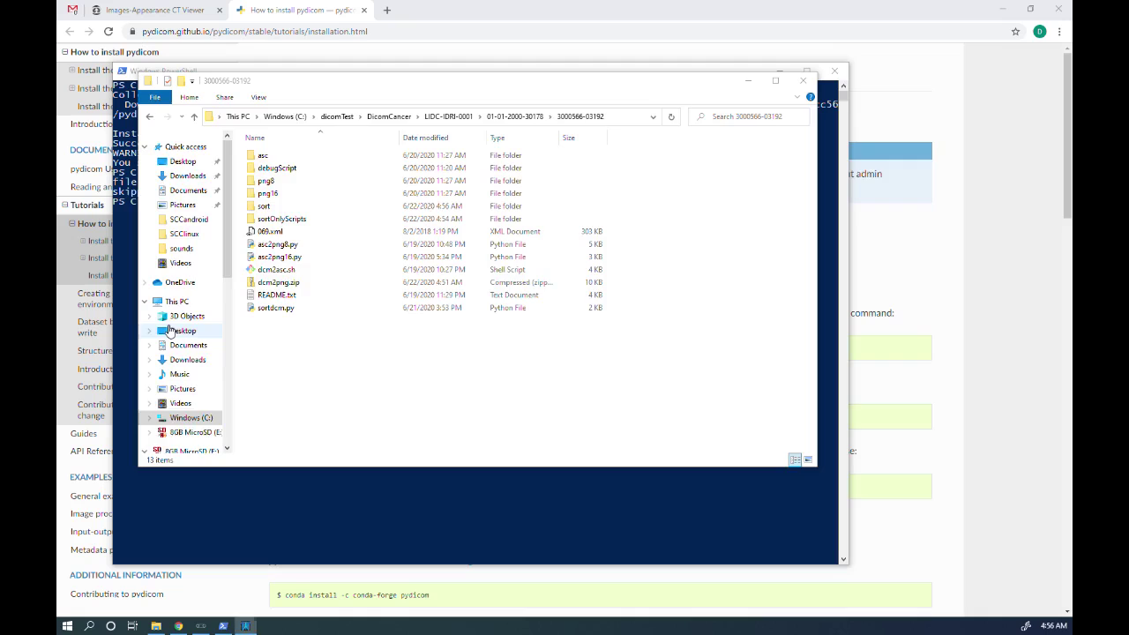
click(154, 130)
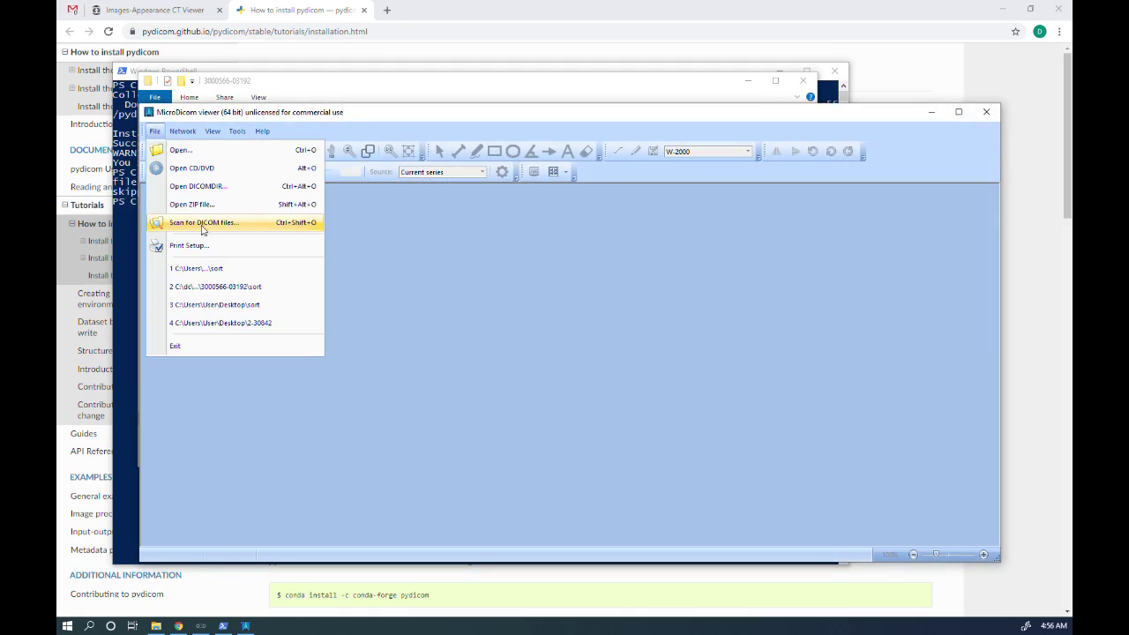
click(216, 225)
double_click(540, 373)
scroll(543, 291, down, 2)
double_click(543, 281)
double_click(565, 375)
scroll(586, 353, down, 1)
click(595, 363)
click(584, 434)
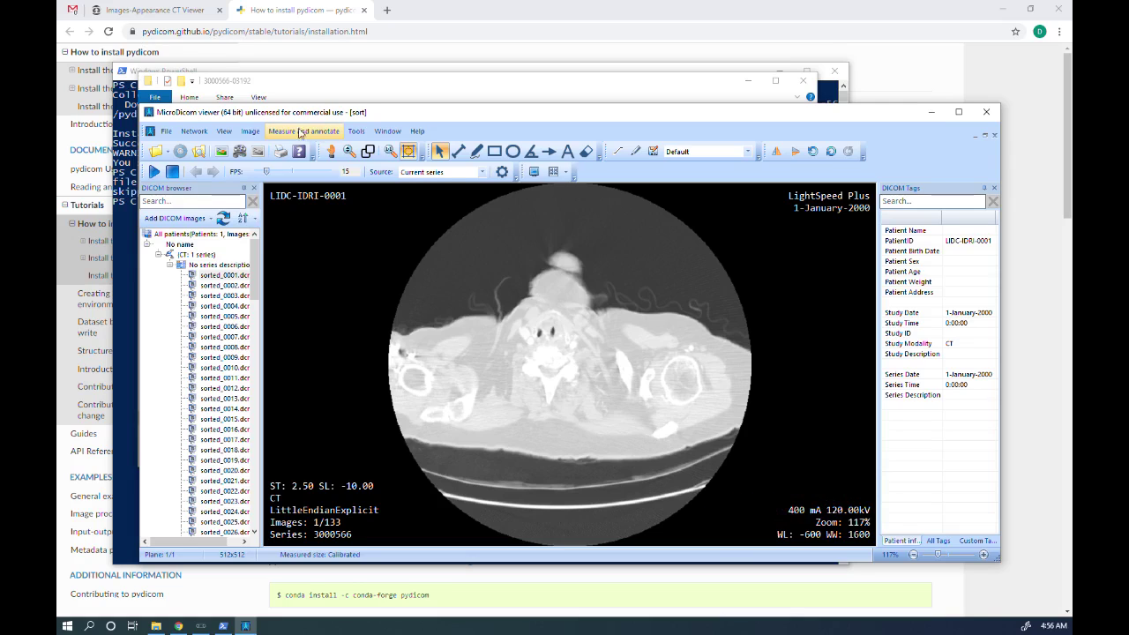
Save a custom windowing preset named 2000Window with window level 0 and window width 2000
click(248, 132)
mouse_move(302, 152)
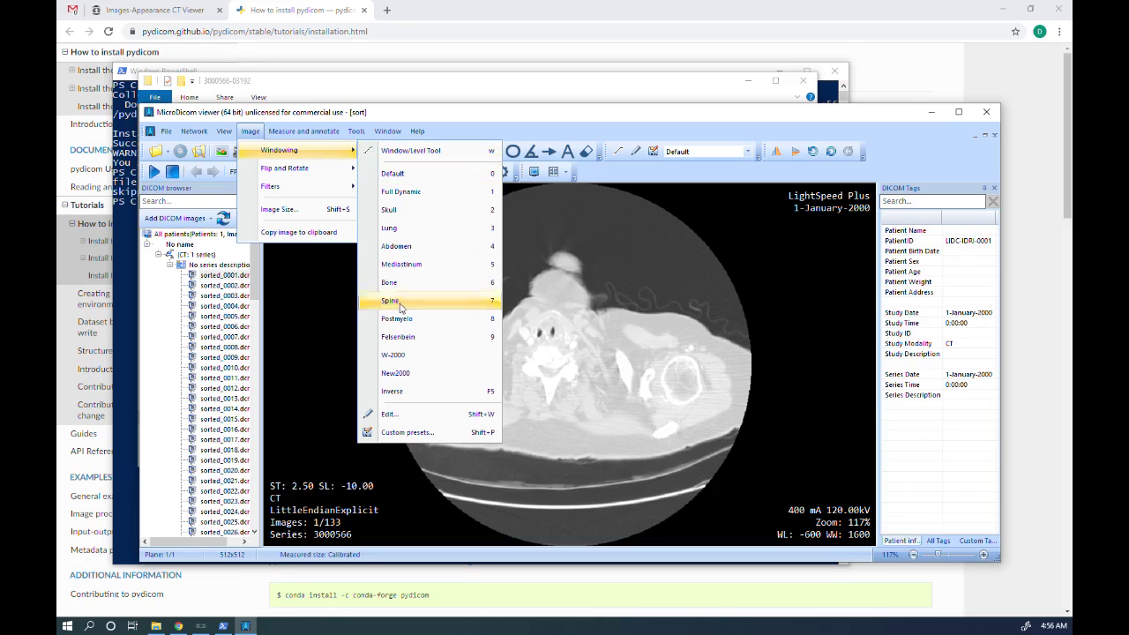
click(406, 432)
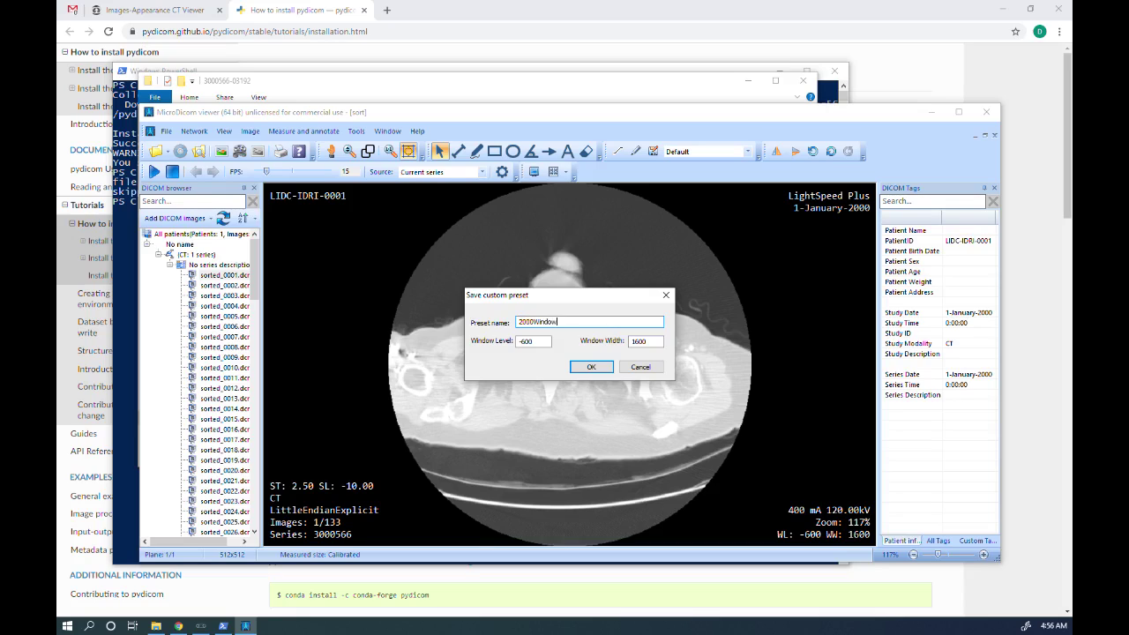
double_click(540, 337)
text(0)
drag(646, 346, 590, 348)
click(587, 367)
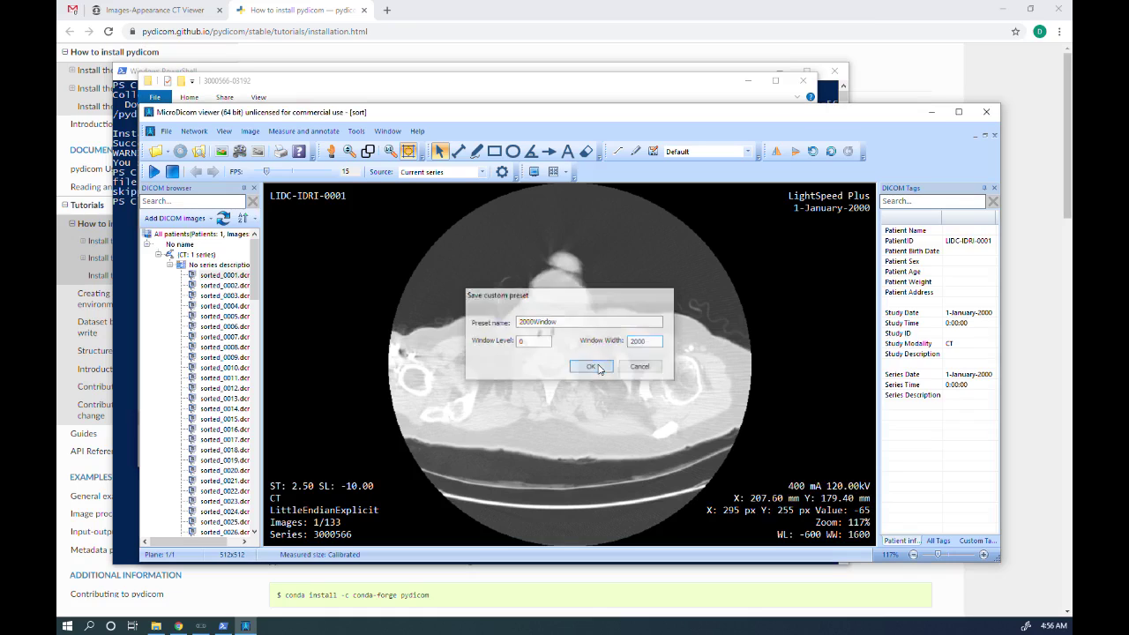
Browse the slices to the end of the series and apply the W-2000 windowing preset
scroll(627, 372, down, 15)
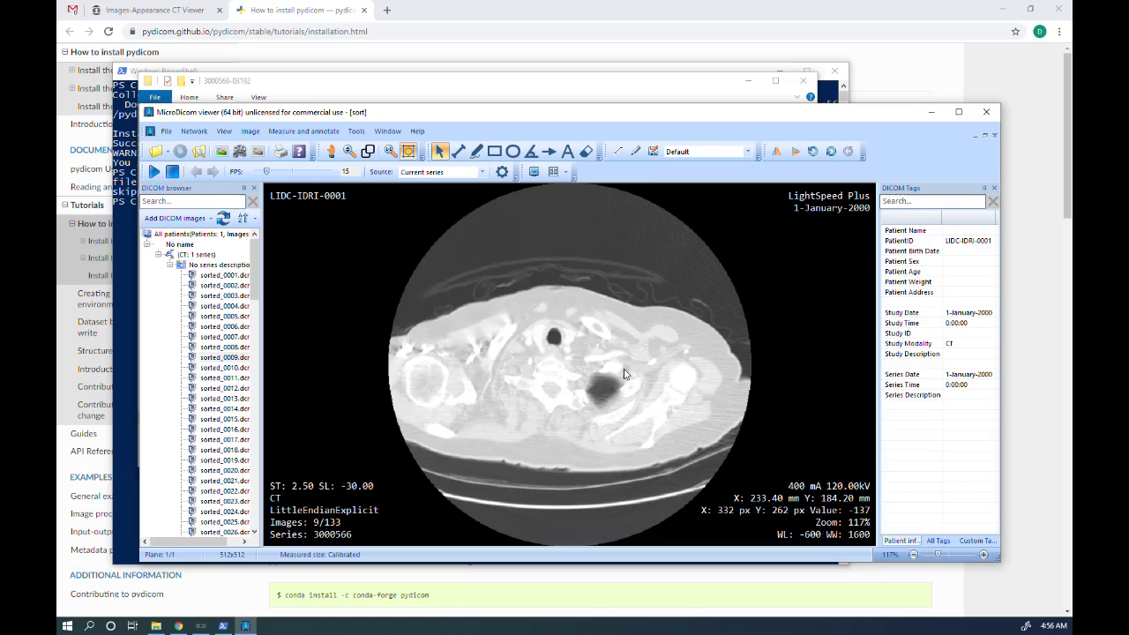
scroll(624, 375, up, 12)
key(End)
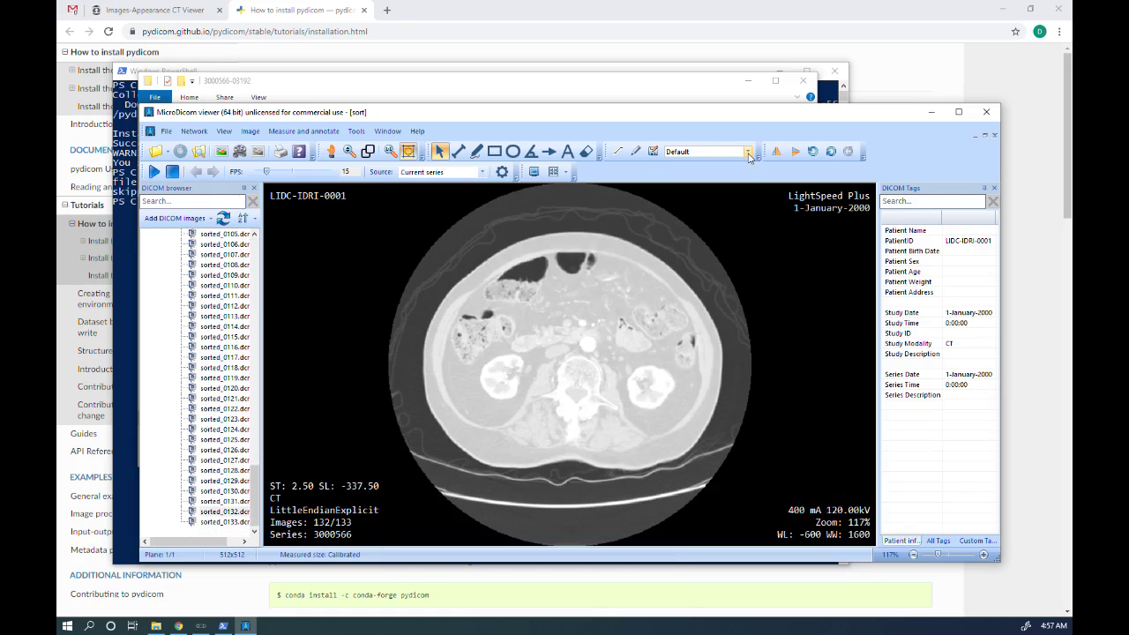
click(747, 151)
click(697, 241)
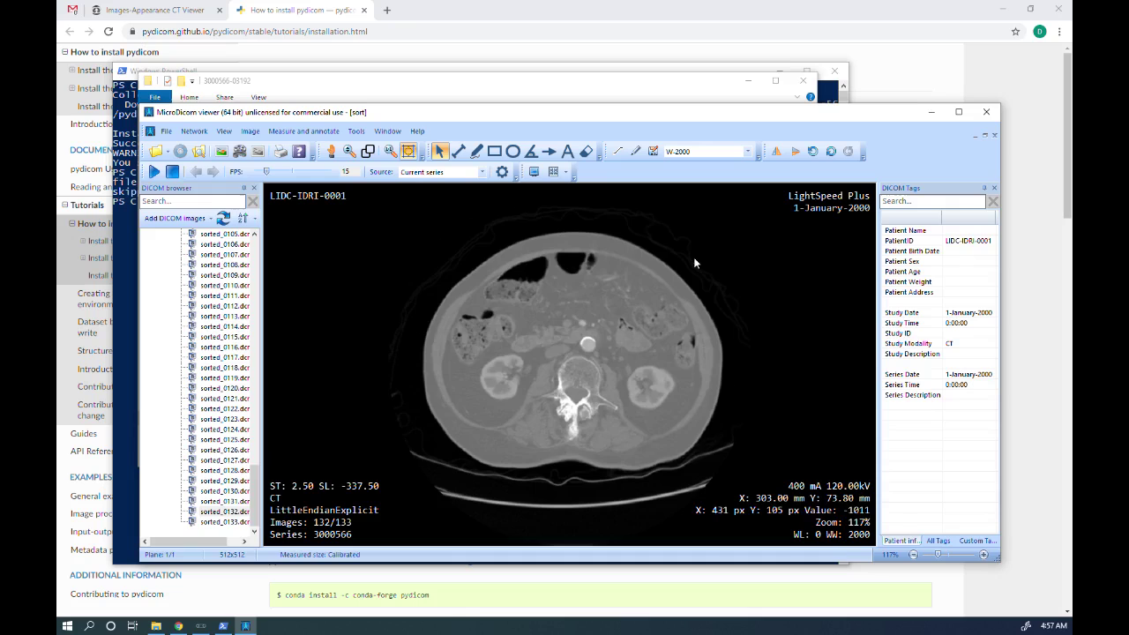
Look through the slices from first to last to check the series order and the applied windowing
key(Home)
scroll(571, 340, down, 13)
scroll(570, 340, down, 6)
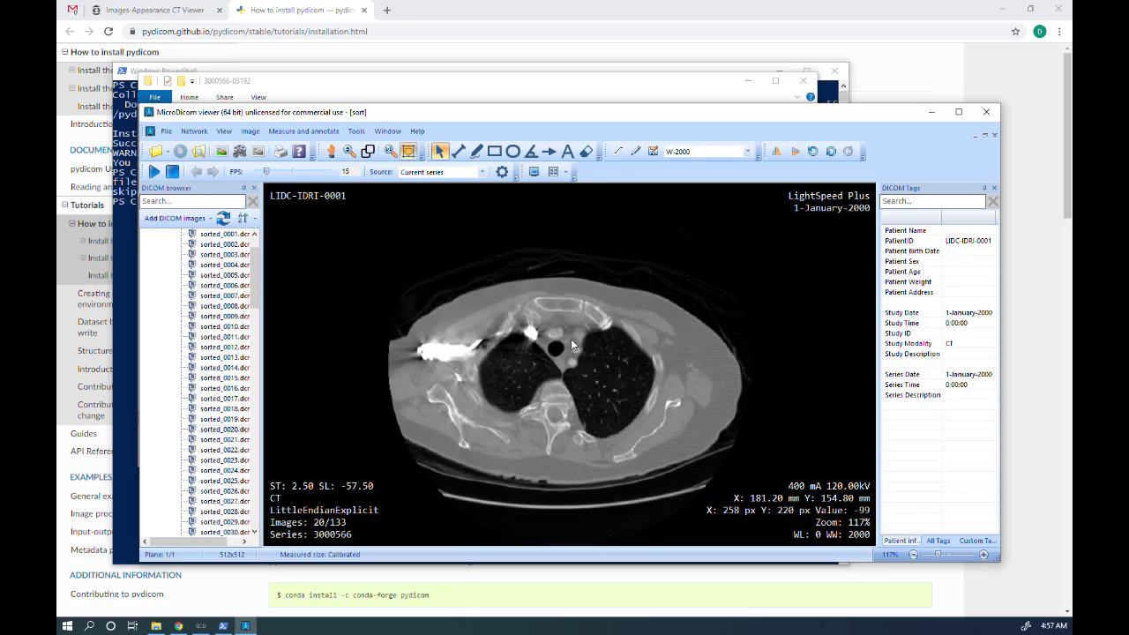
key(Home)
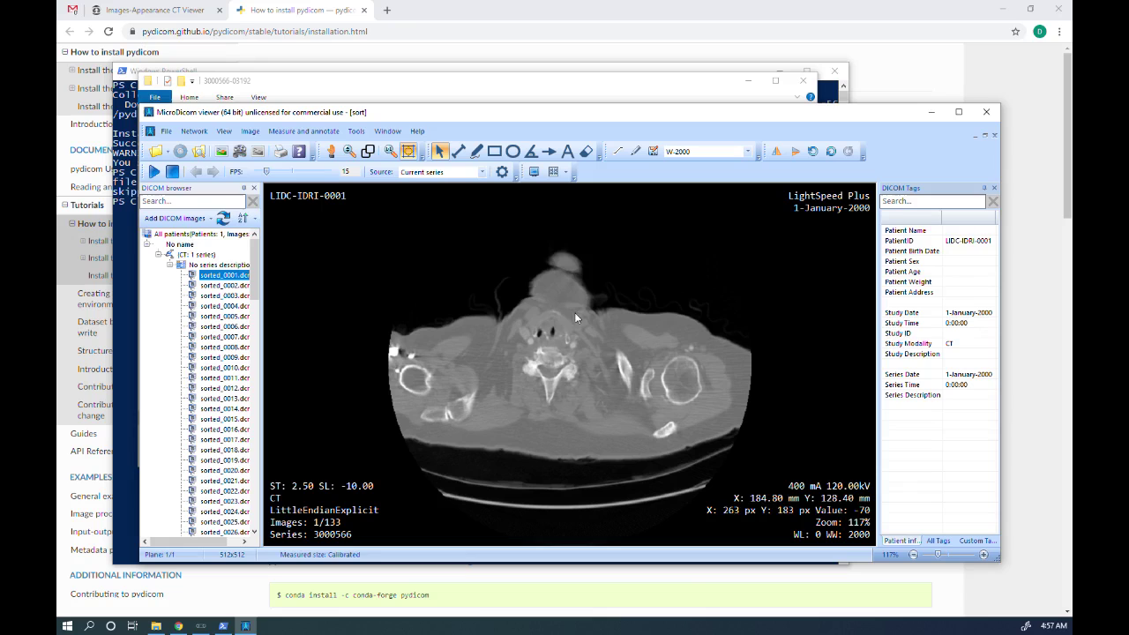
scroll(557, 301, down, 20)
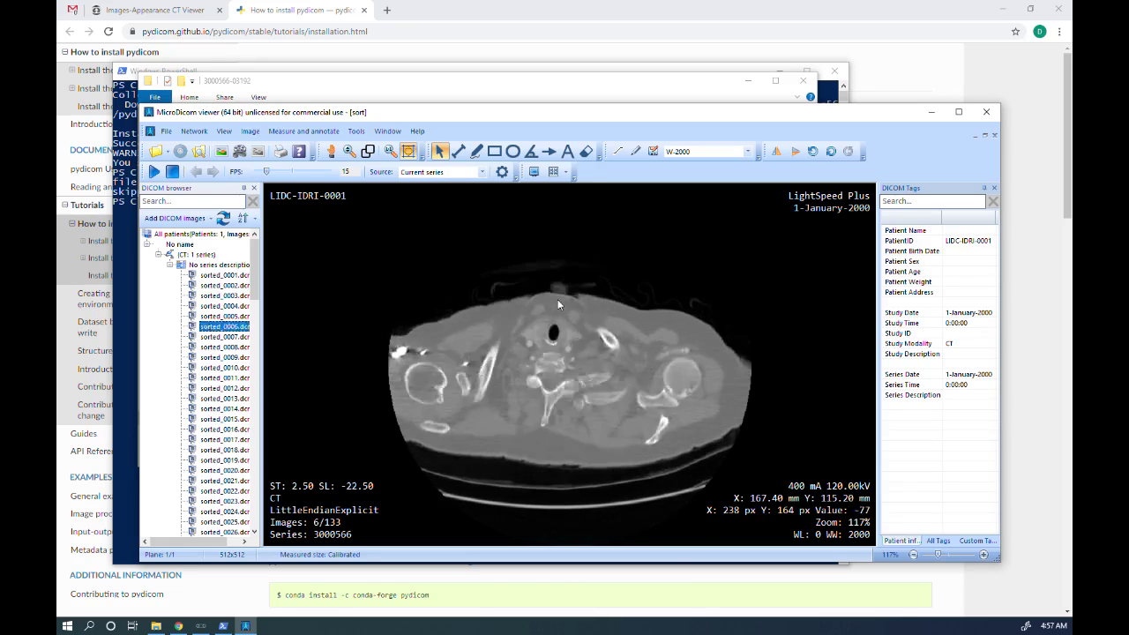
scroll(557, 301, down, 20)
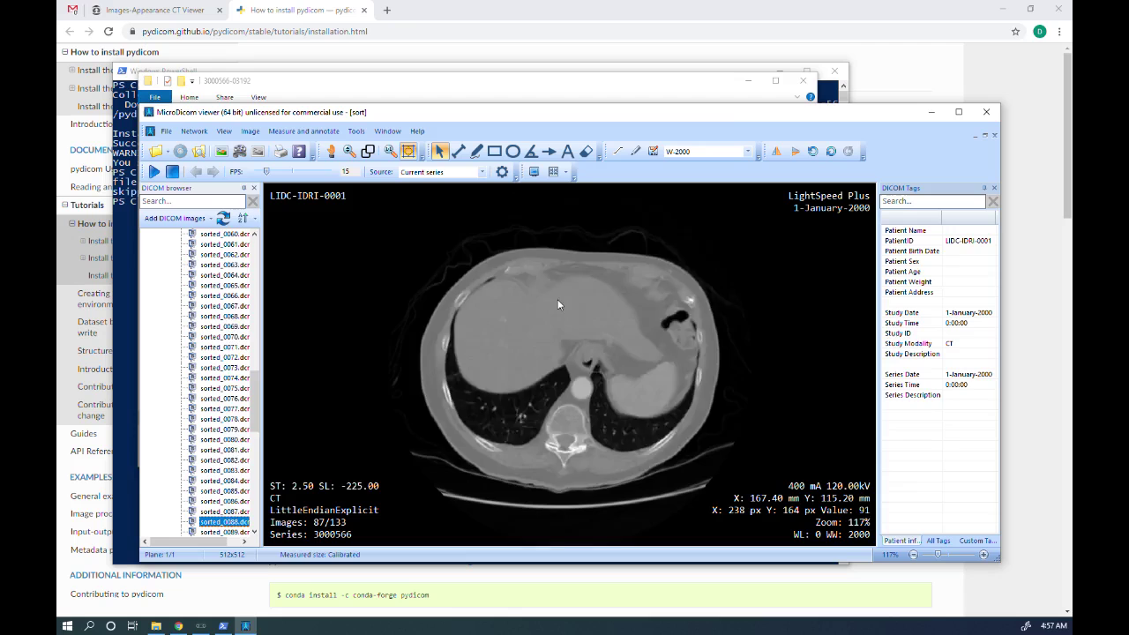
scroll(557, 299, up, 1)
scroll(558, 299, down, 1)
Export the current study to picture files in PNG format, at original size and without overlay
click(166, 131)
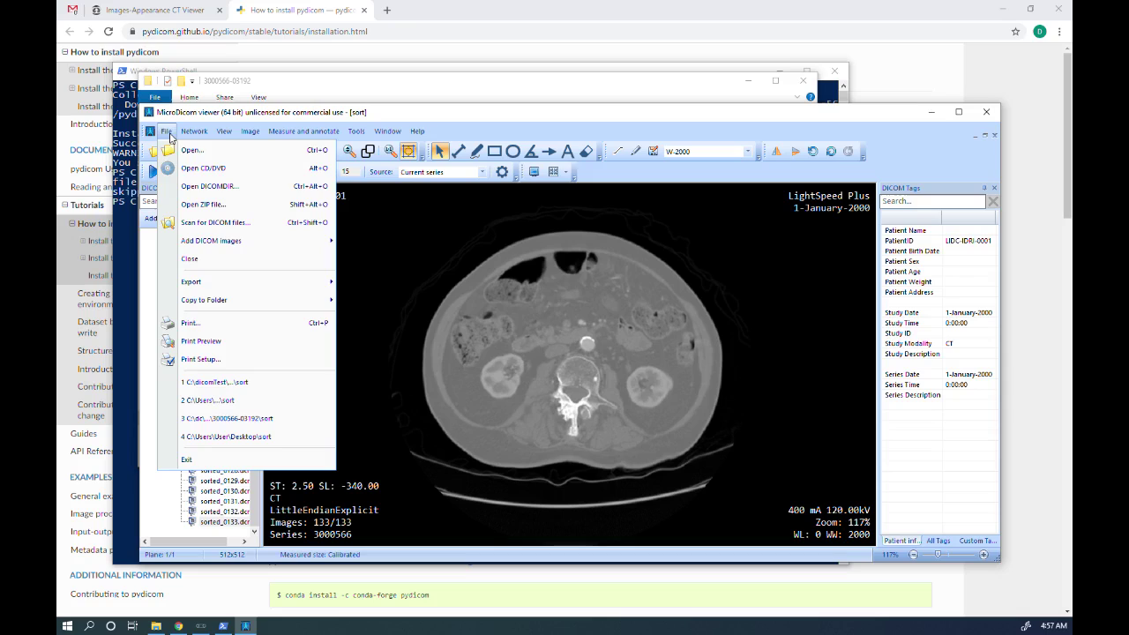
mouse_move(210, 289)
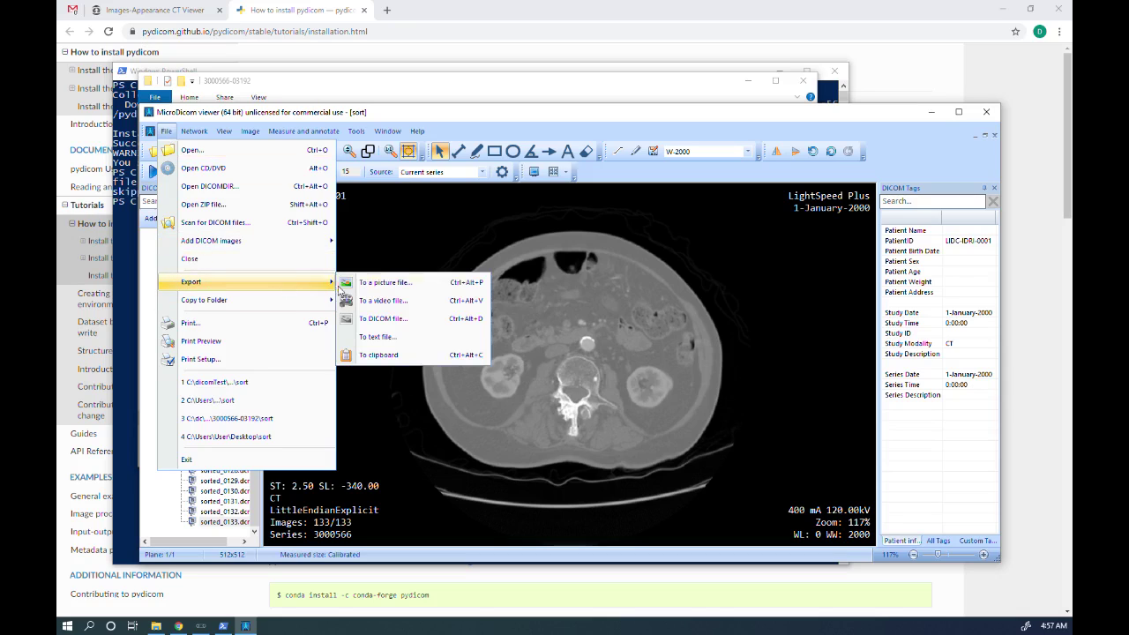
click(385, 282)
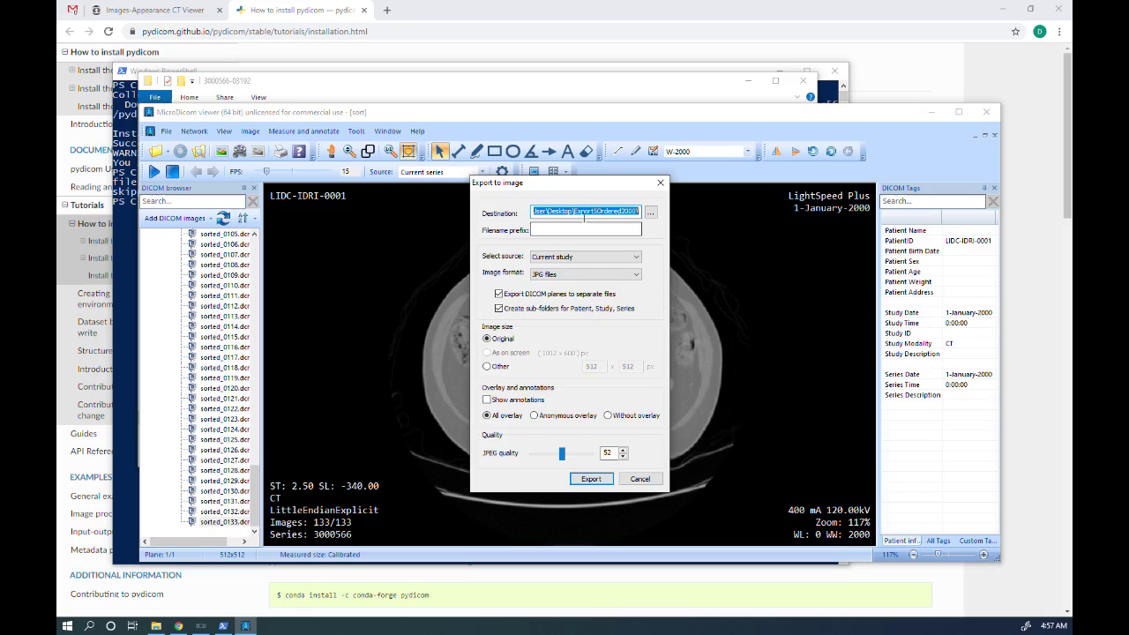
click(565, 274)
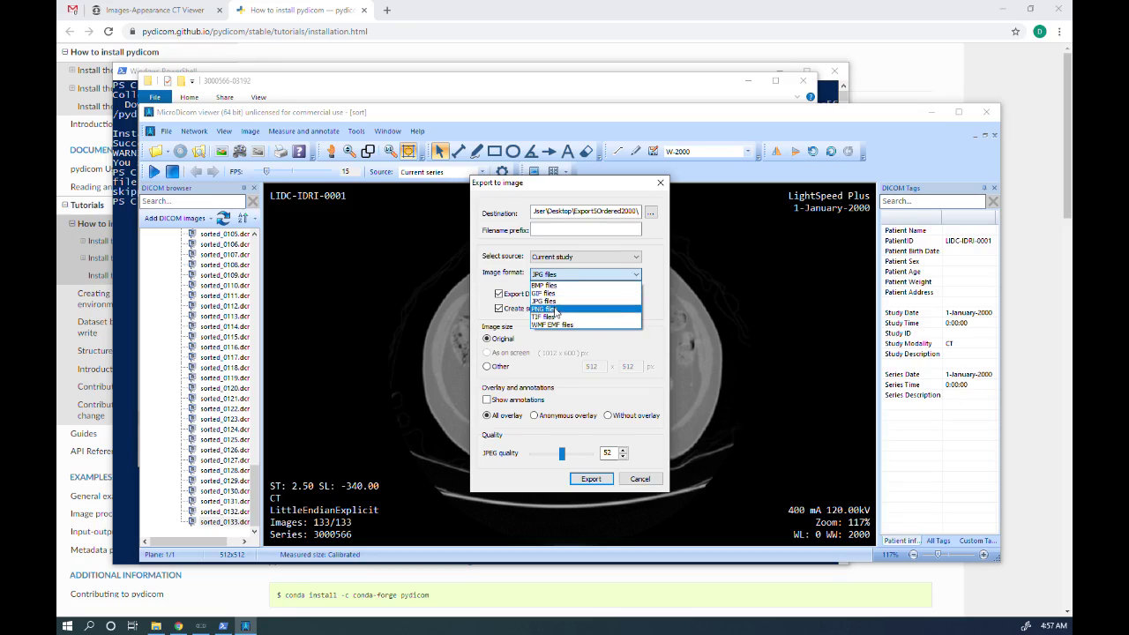
click(556, 310)
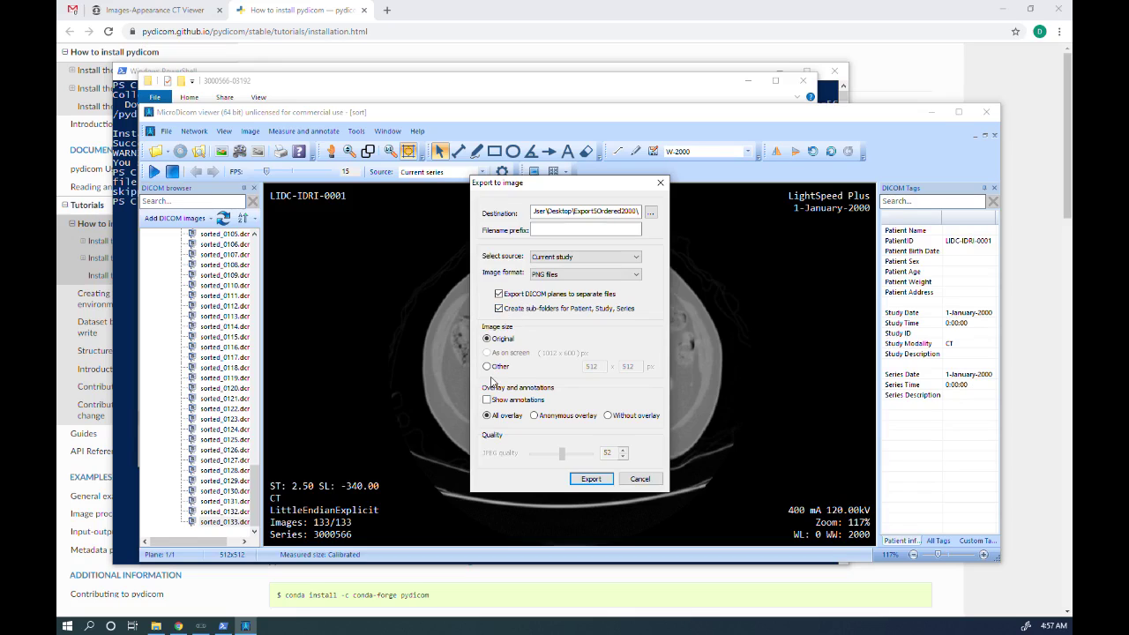
click(608, 416)
click(591, 479)
Open the exported Series_3000566 folder in File Explorer and view sorted_0001.png in IrfanView
double_click(293, 171)
double_click(293, 172)
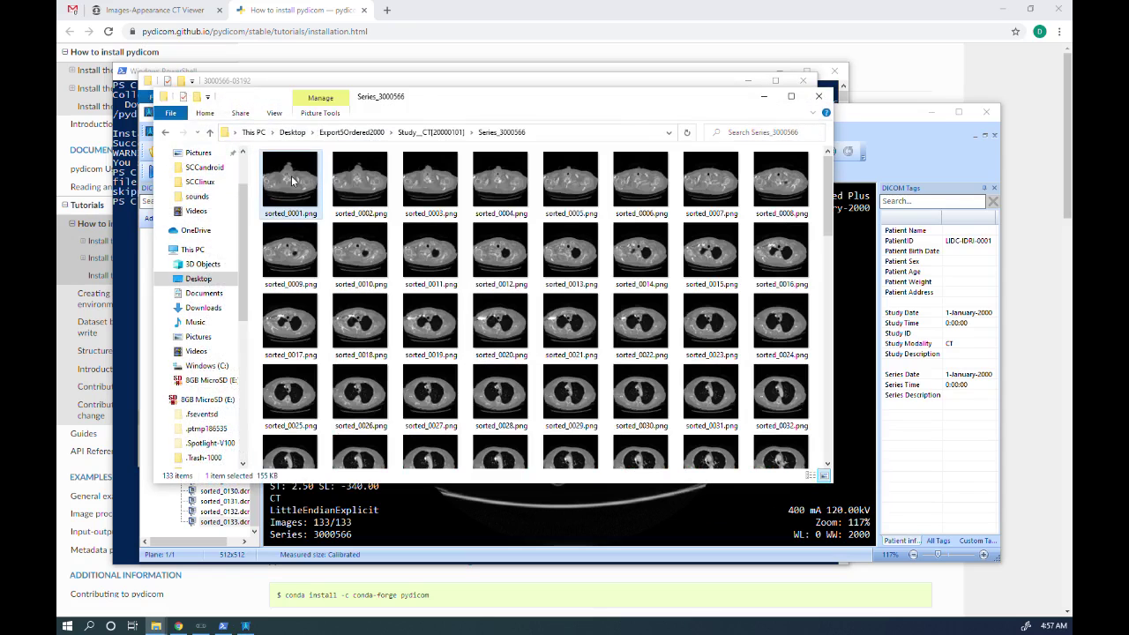
double_click(292, 180)
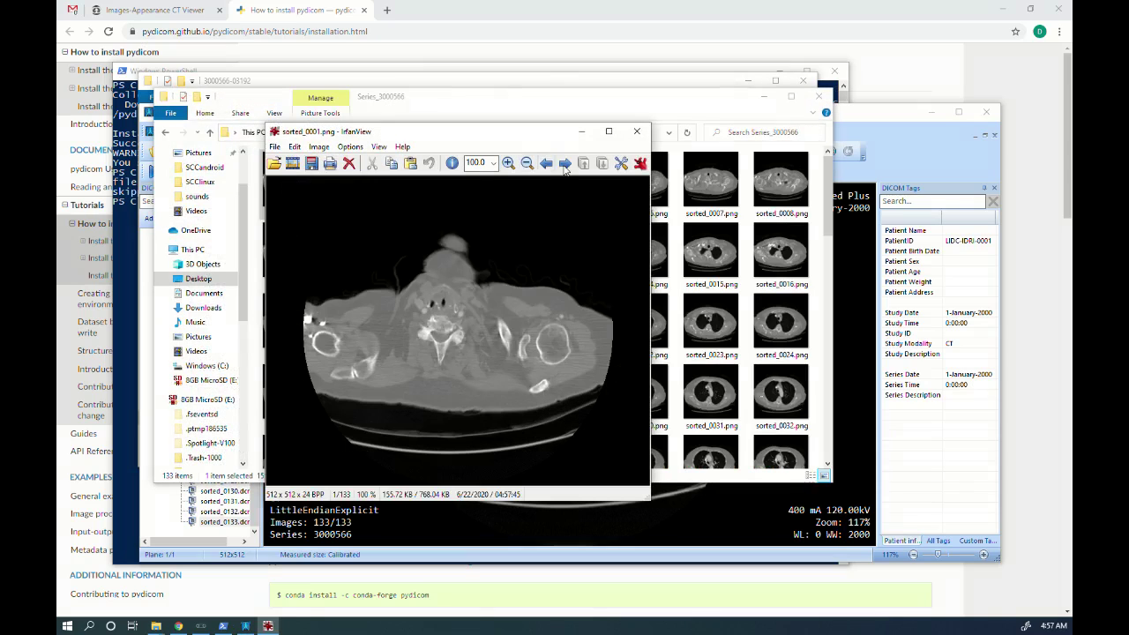